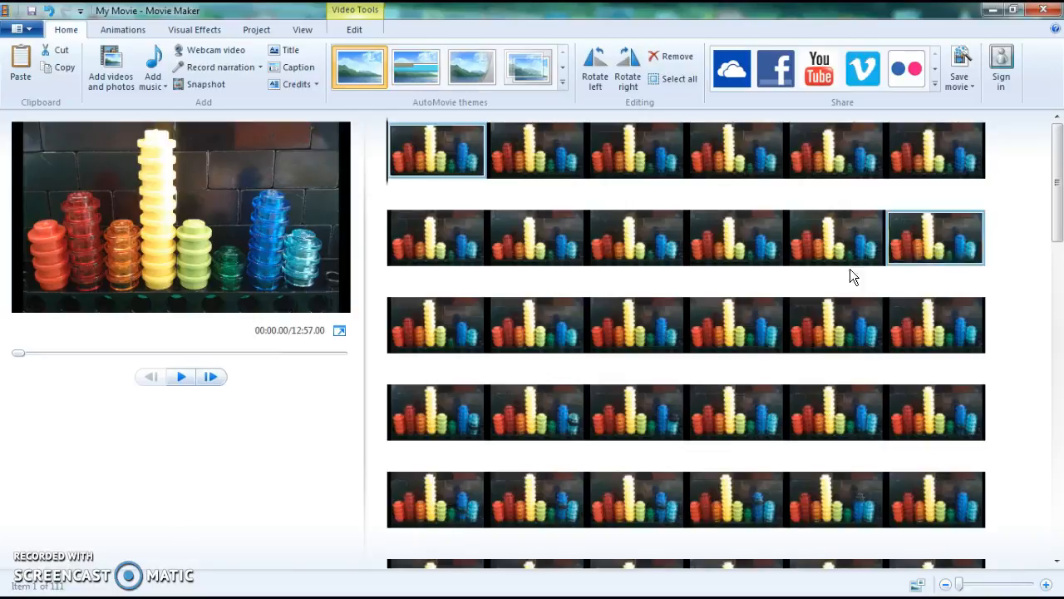
Browse through the imported photo sequence in the storyboard, stepping from frame to frame
{"action": "left_click_drag", "start_coordinate": [1058, 229], "coordinate": [1061, 541]}
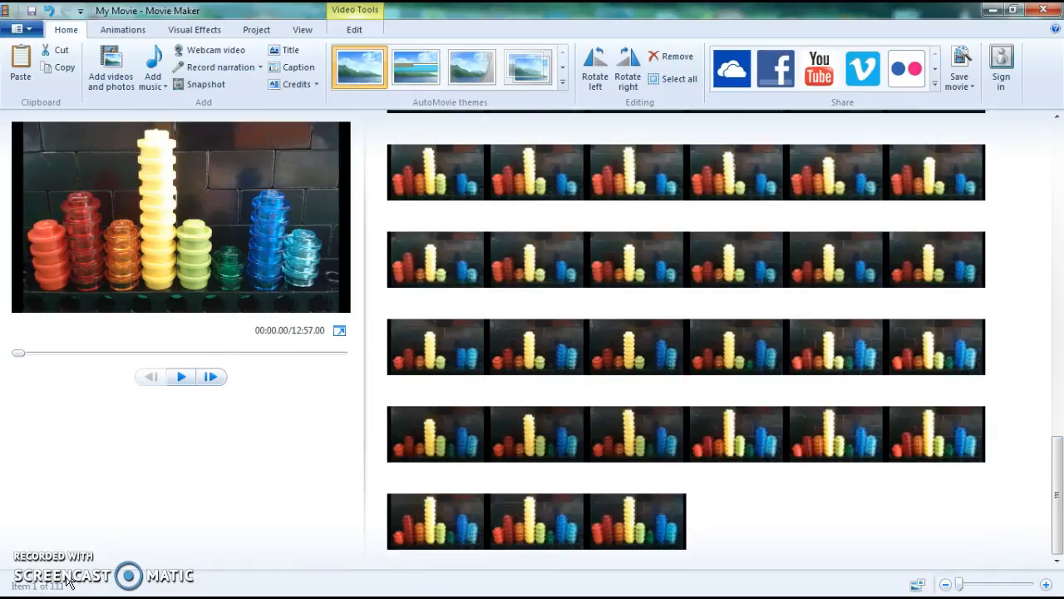
{"action": "left_click_drag", "start_coordinate": [1060, 486], "coordinate": [1061, 183]}
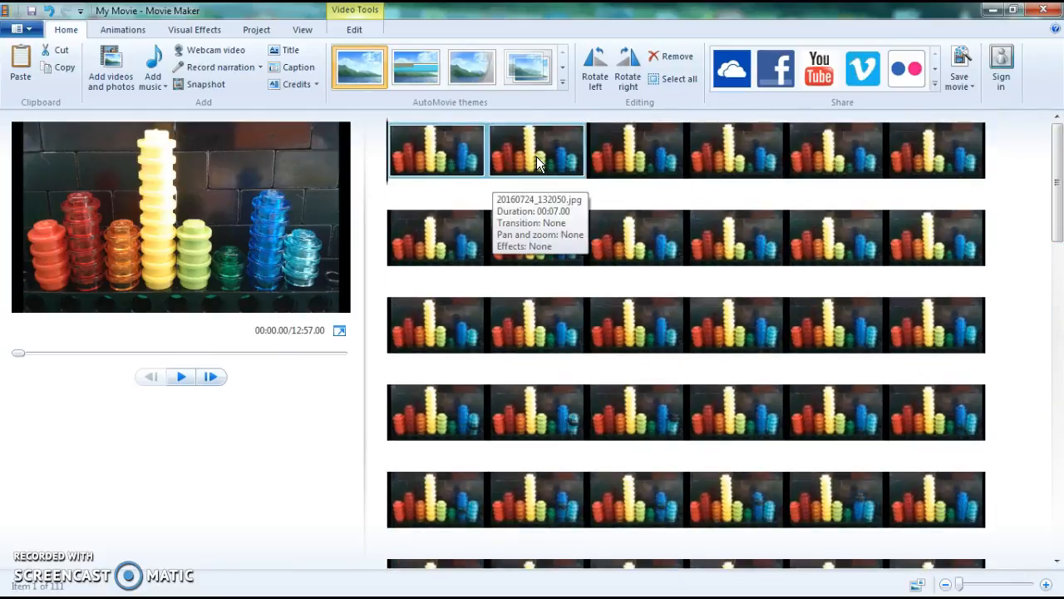
{"action": "left_click", "coordinate": [536, 156]}
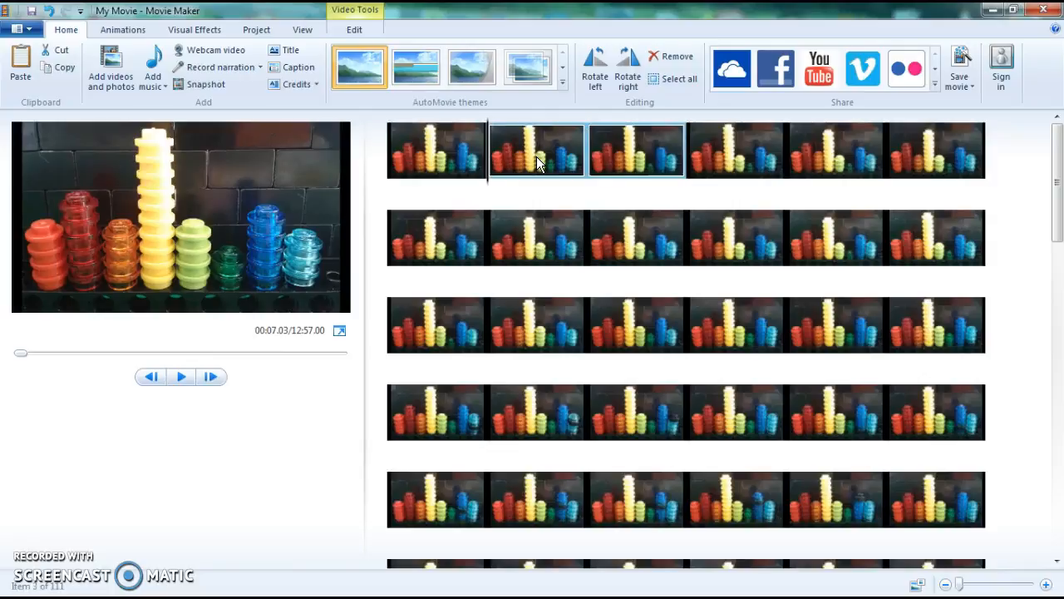
{"action": "key", "text": "Right"}
{"action": "key", "text": "Right"}
{"action": "key", "text": "Right"}
{"action": "key", "text": "Right"}
{"action": "key", "text": "Right"}
{"action": "key", "text": "Right"}
{"action": "key", "text": "Right"}
{"action": "key", "text": "Right"}
{"action": "key", "text": "Right"}
{"action": "key", "text": "Right"}
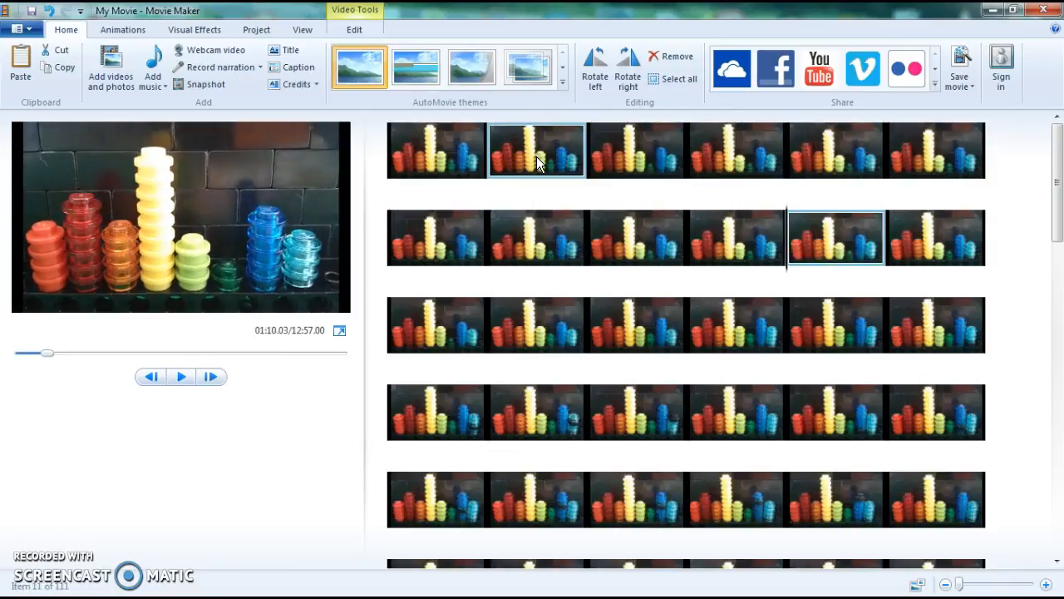
{"action": "key", "text": "Down"}
{"action": "key", "text": "Down"}
{"action": "key", "text": "Down"}
{"action": "key", "text": "Down"}
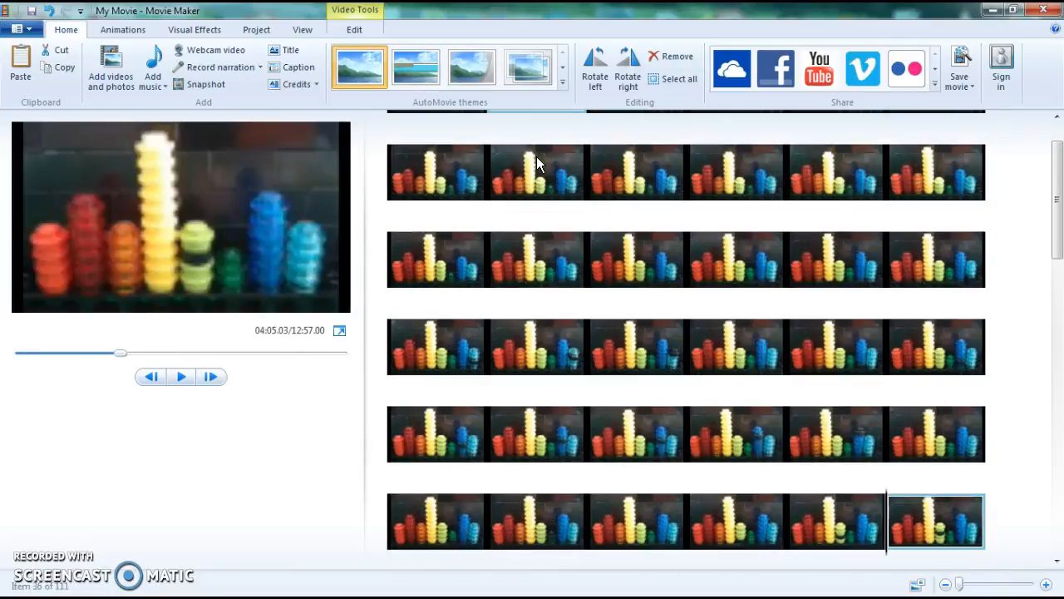
{"action": "key", "text": "Left"}
{"action": "key", "text": "Left"}
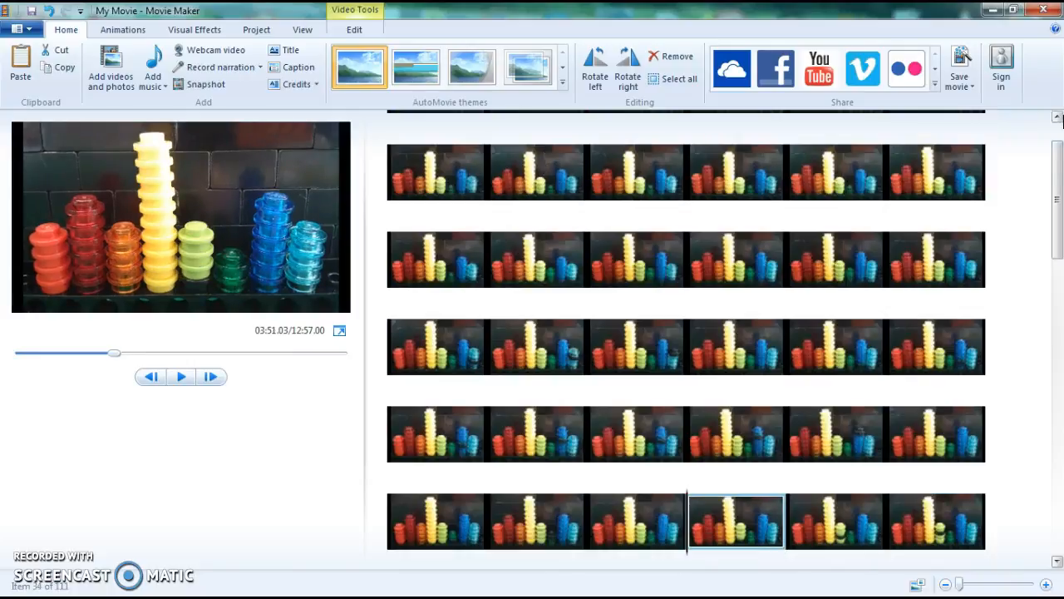
Rotate the first photo left and then right again
{"action": "scroll", "coordinate": [846, 148], "scroll_direction": "up", "scroll_amount": 2}
{"action": "left_click", "coordinate": [411, 166]}
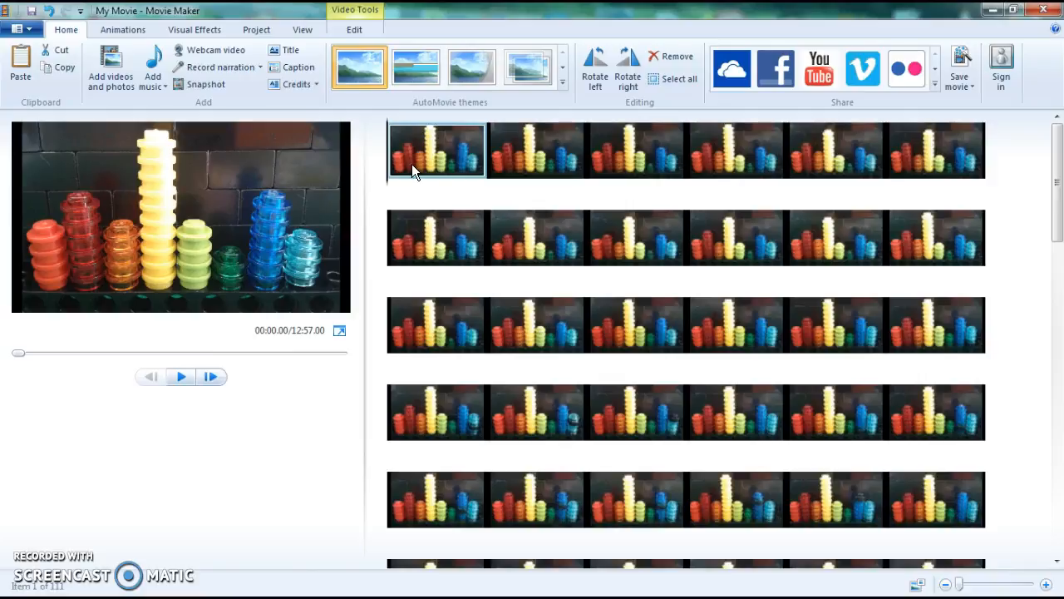
{"action": "left_click", "coordinate": [598, 76]}
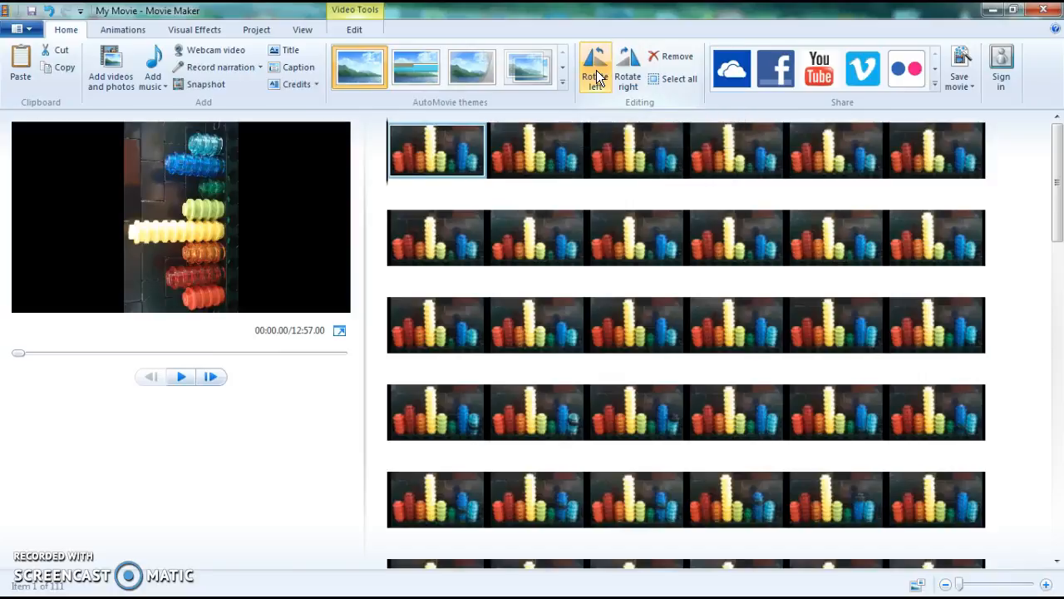
{"action": "left_click", "coordinate": [629, 67]}
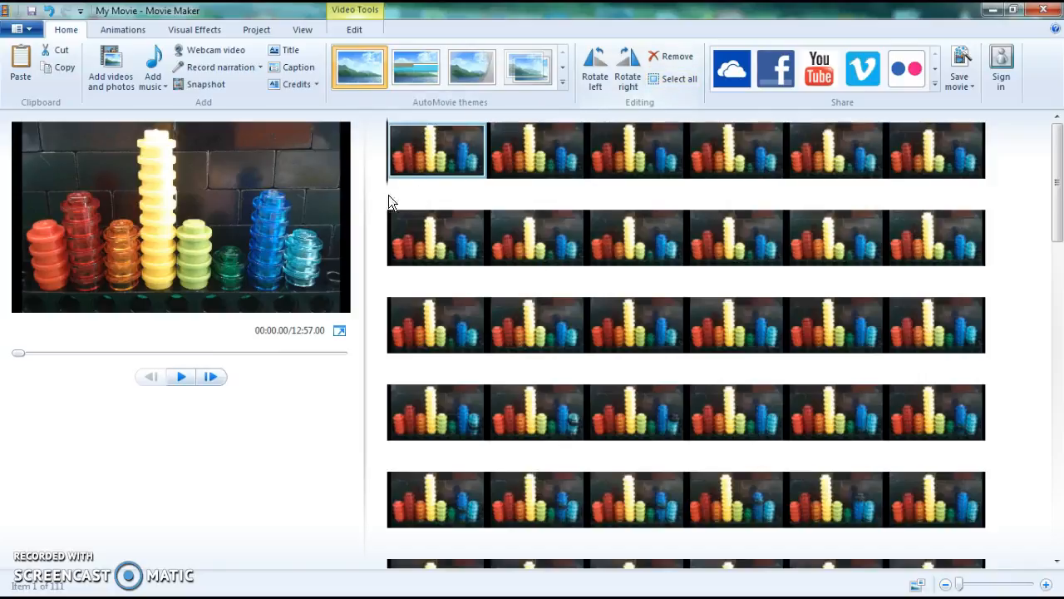
Play and pause the movie preview from the first photo
{"action": "left_click", "coordinate": [353, 29]}
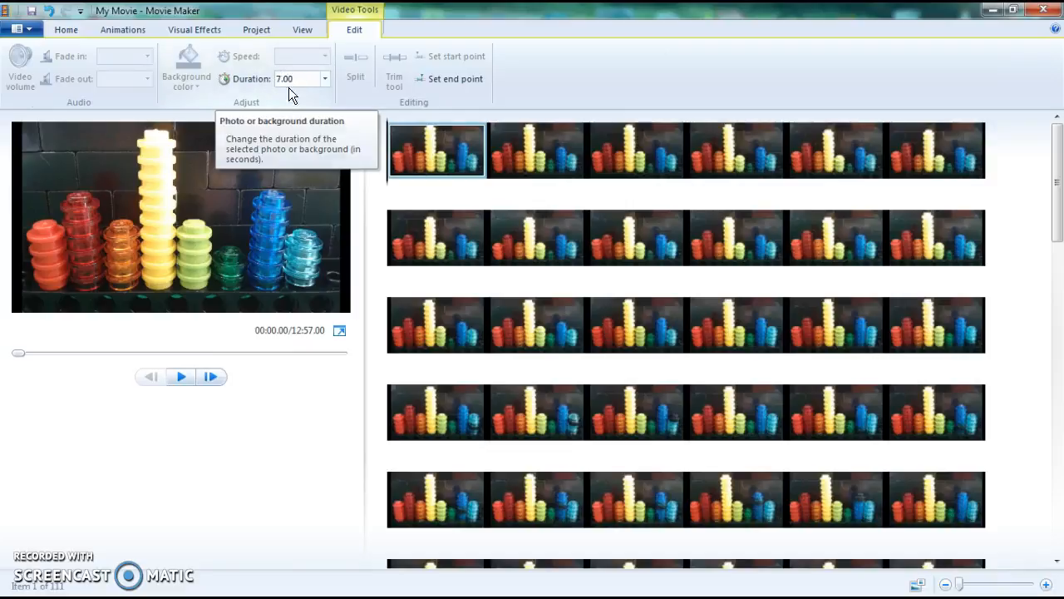
{"action": "key", "text": "space"}
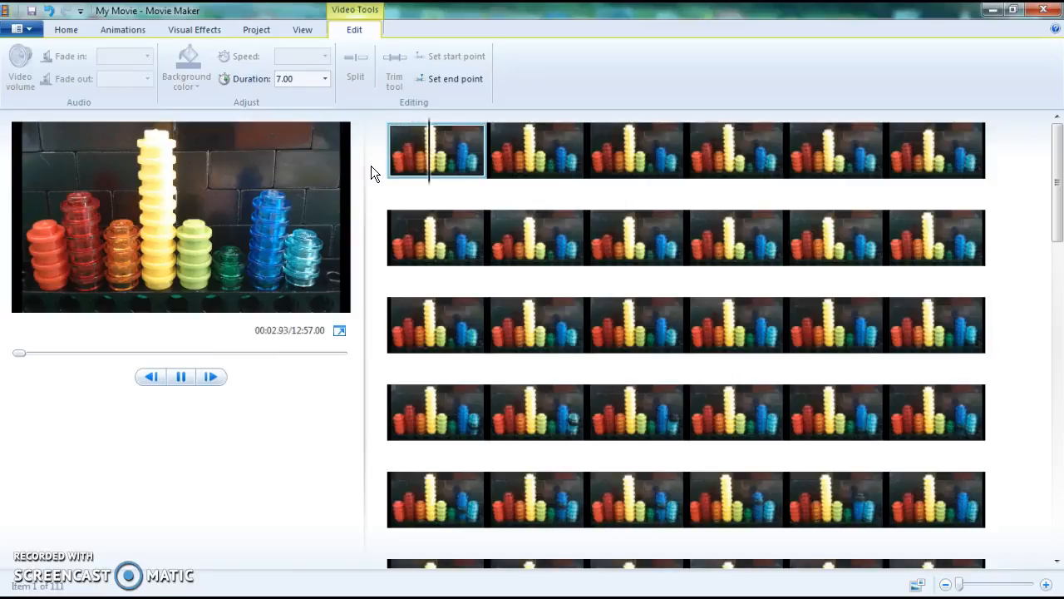
{"action": "key", "text": "space"}
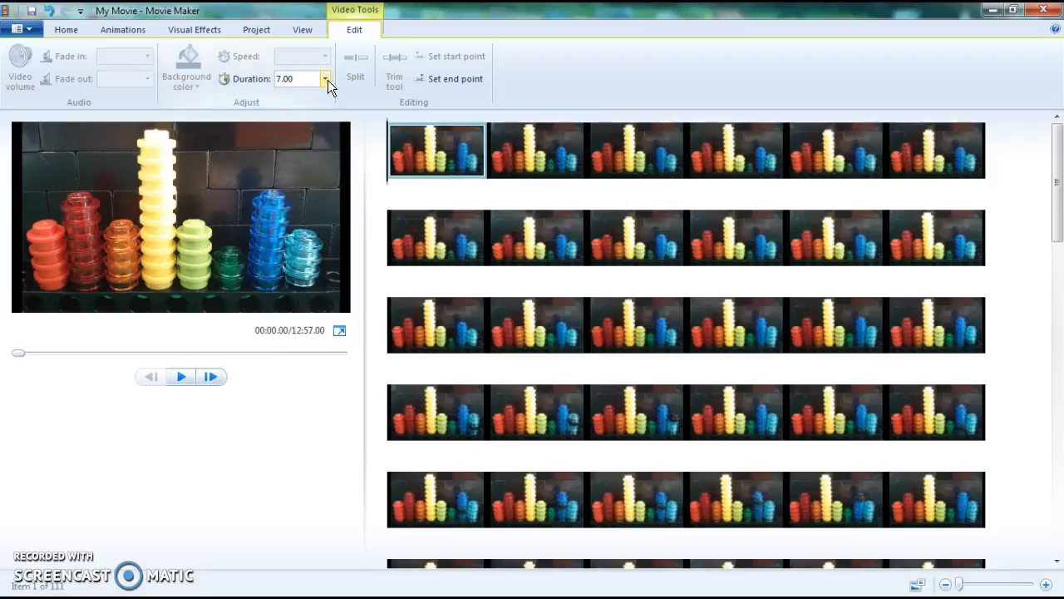
Set the first photo's duration to 0.10 seconds
{"action": "left_click", "coordinate": [299, 78]}
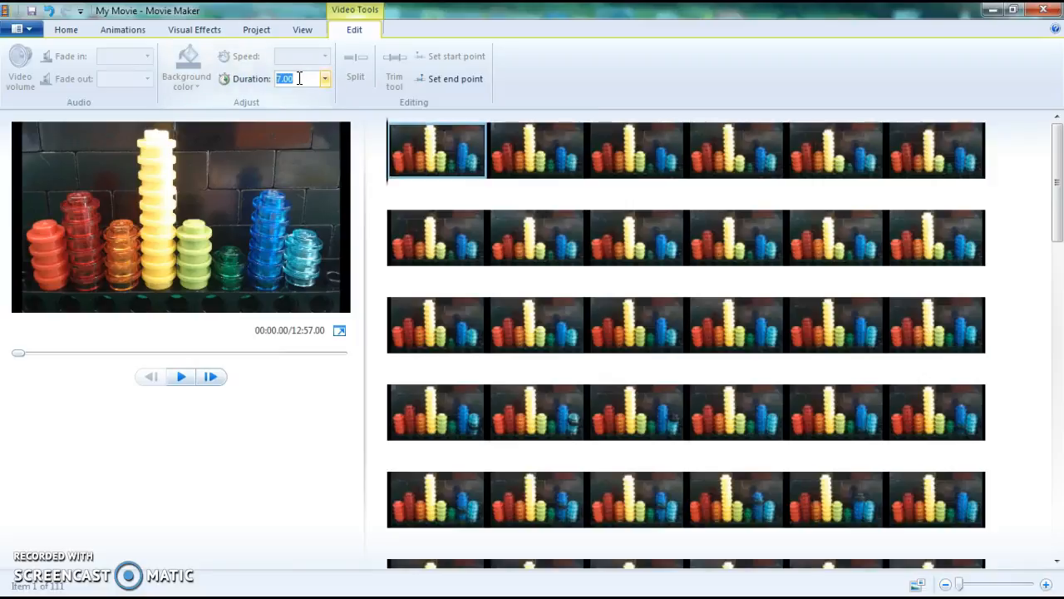
{"action": "type", "text": "0.10"}
{"action": "left_click", "coordinate": [264, 417]}
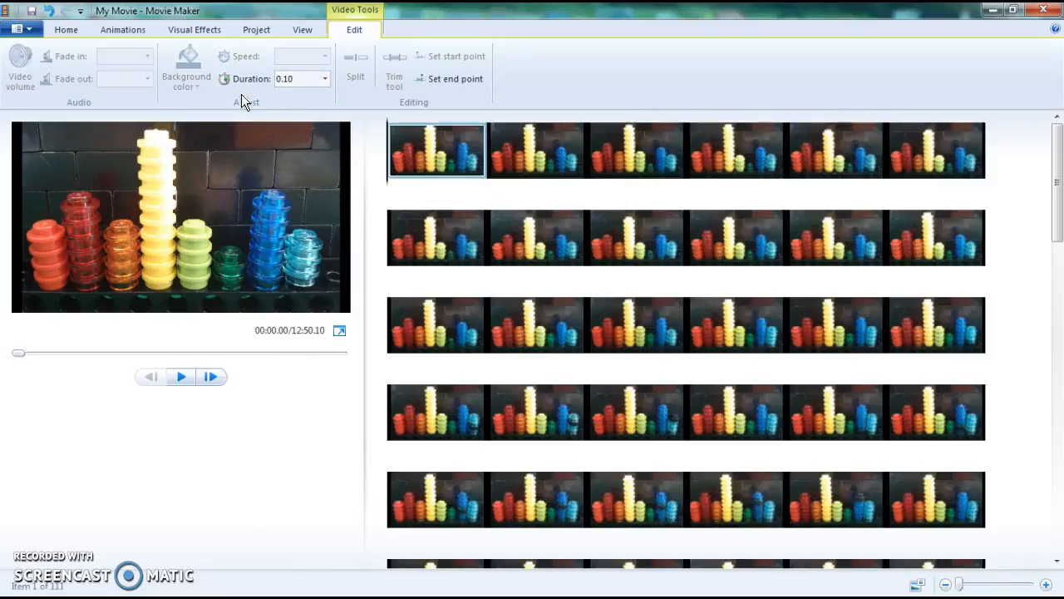
{"action": "left_click", "coordinate": [304, 79]}
{"action": "type", "text": "0.10"}
{"action": "key", "text": "Return"}
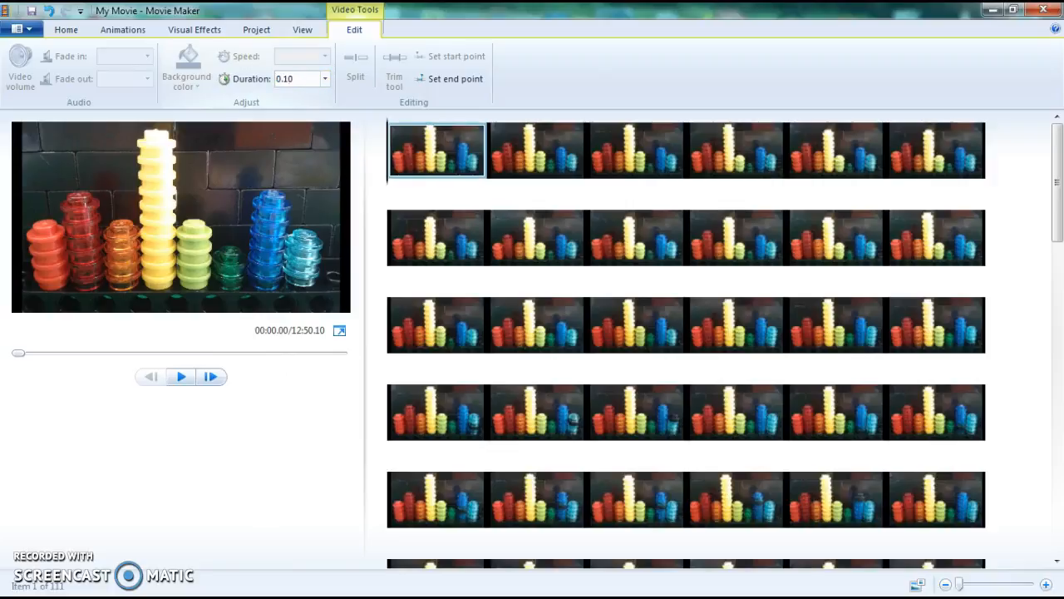
{"action": "left_click", "coordinate": [288, 78]}
{"action": "left_click", "coordinate": [295, 78]}
Select all photos and set their duration to 0.1 seconds
{"action": "left_click", "coordinate": [67, 30]}
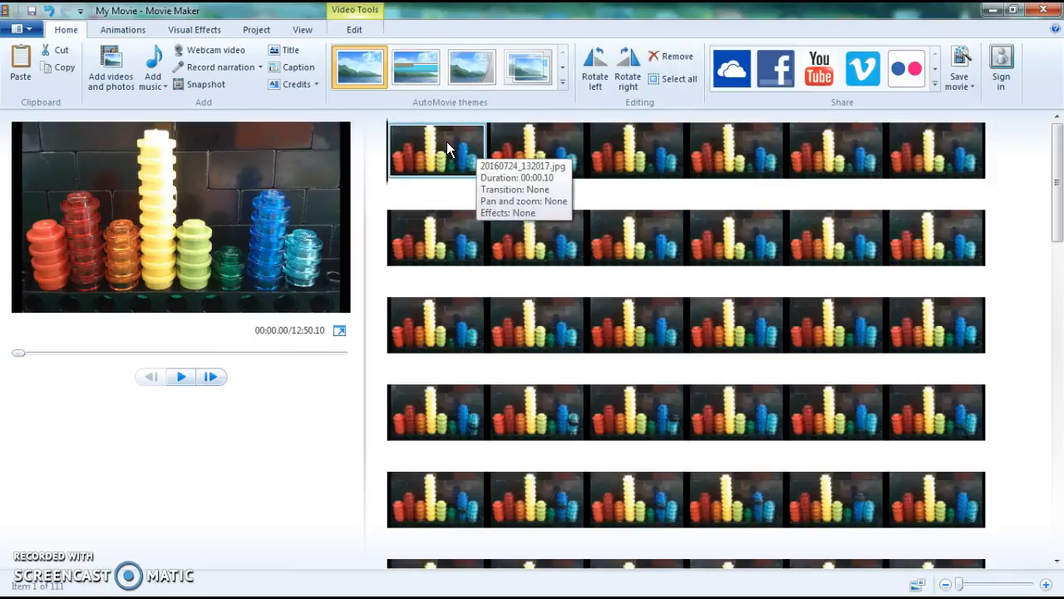
{"action": "left_click", "coordinate": [668, 82]}
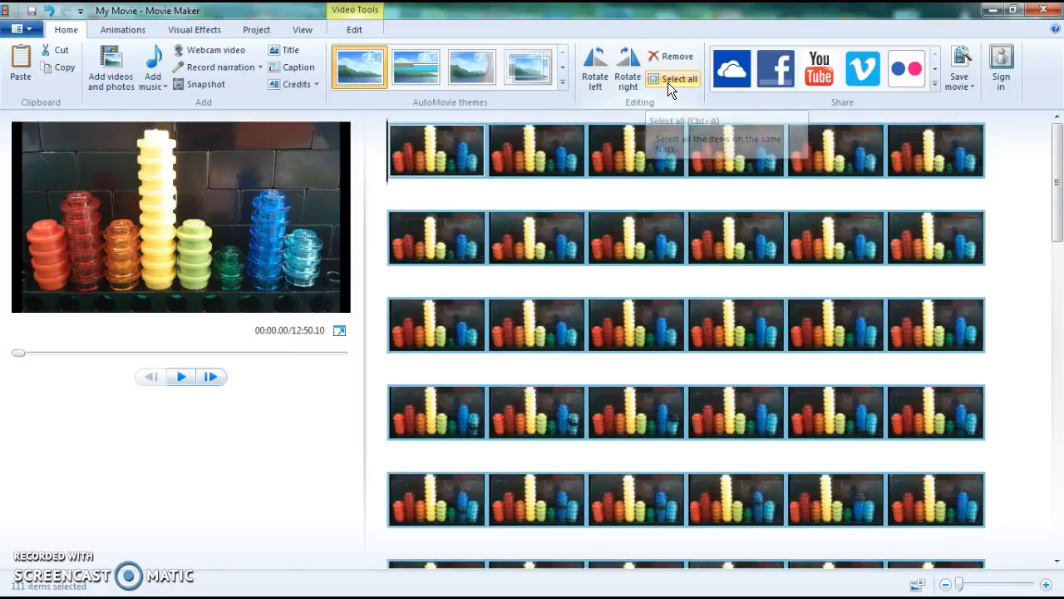
{"action": "left_click", "coordinate": [350, 29]}
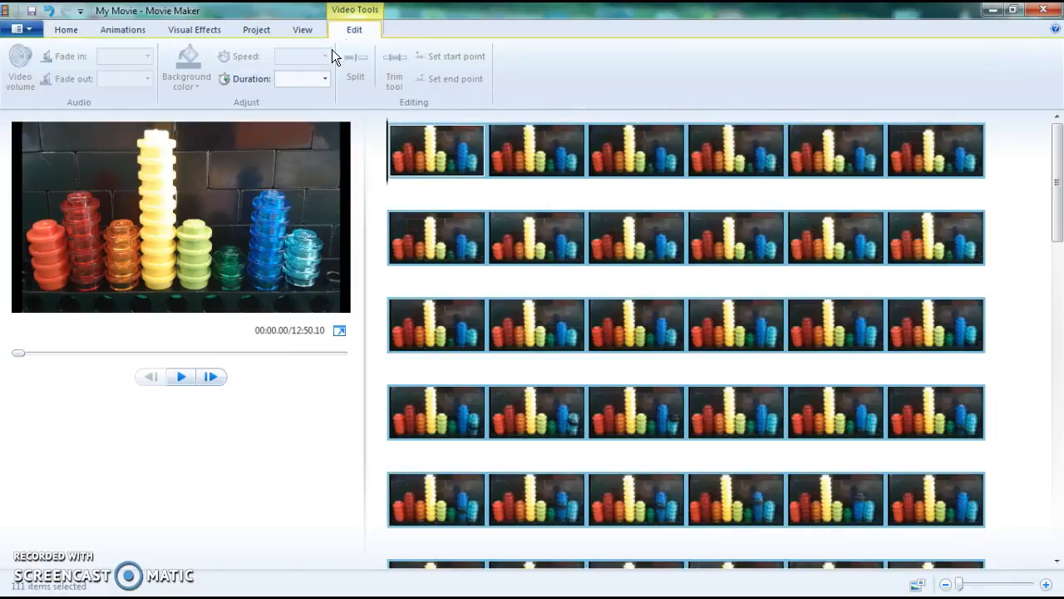
{"action": "left_click", "coordinate": [296, 80]}
{"action": "type", "text": "0.1"}
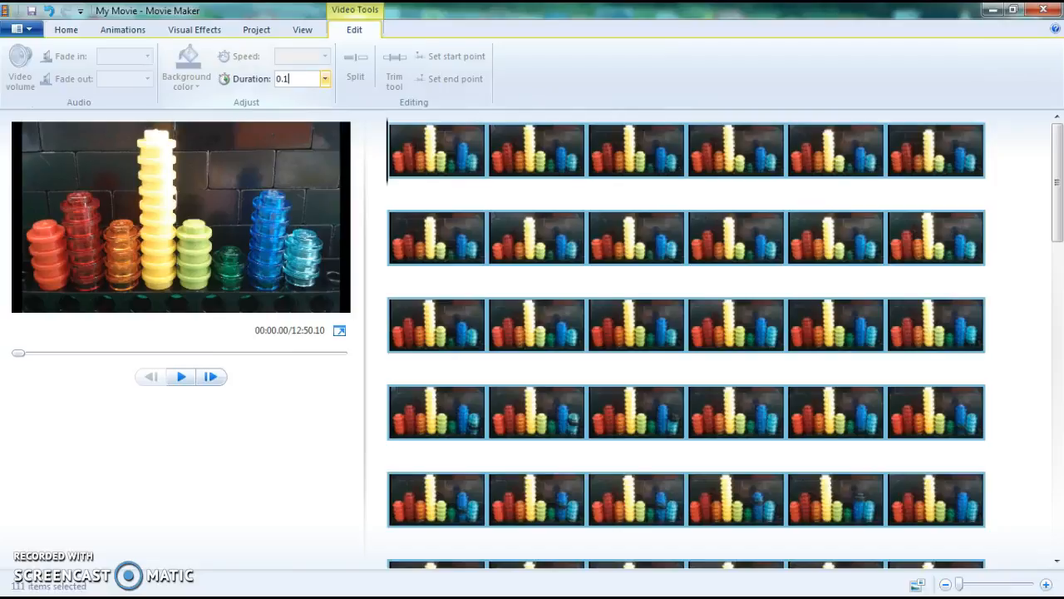
{"action": "key", "text": "Return"}
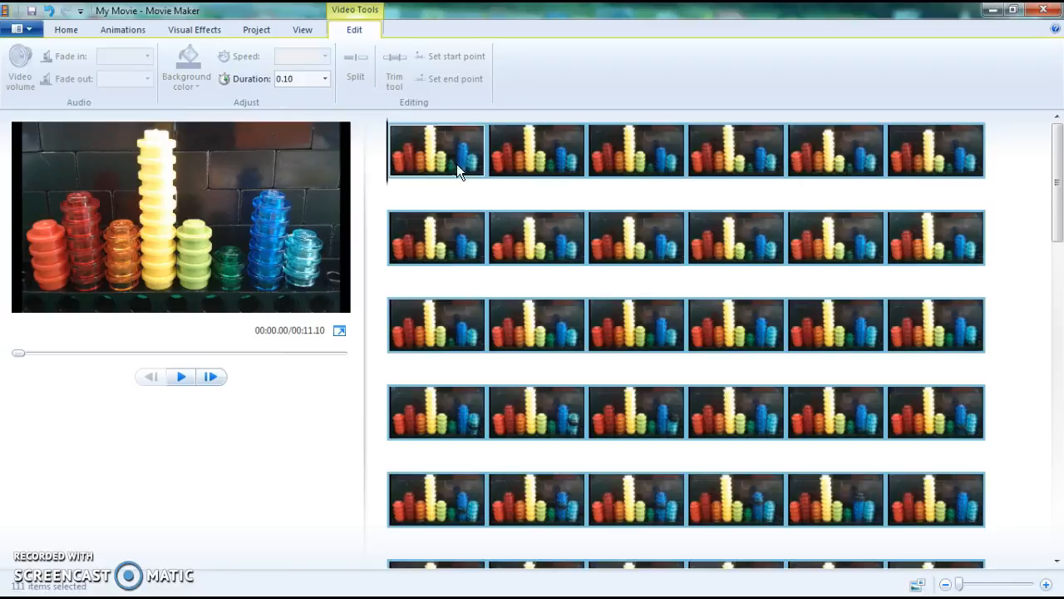
Play back the movie preview from the first photo to check the animation speed
{"action": "left_click", "coordinate": [432, 150]}
{"action": "key", "text": "space"}
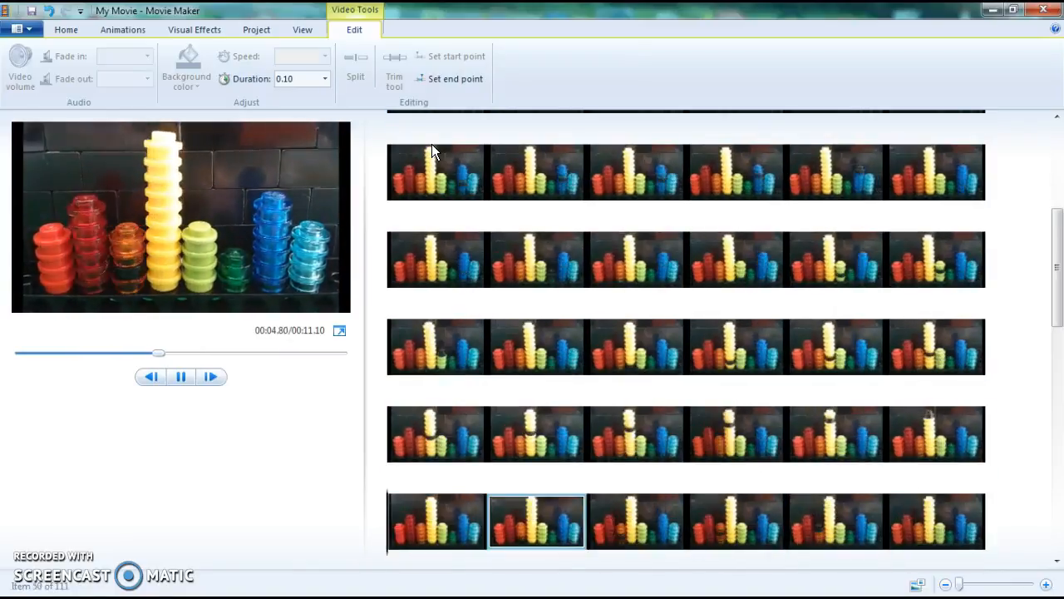
{"action": "key", "text": "space"}
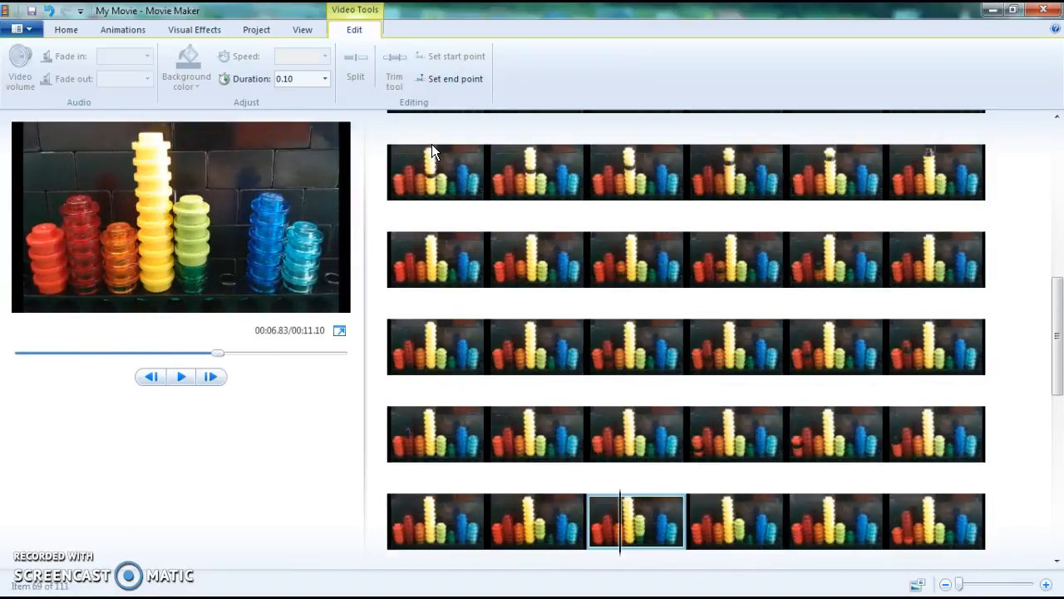
{"action": "key", "text": "space"}
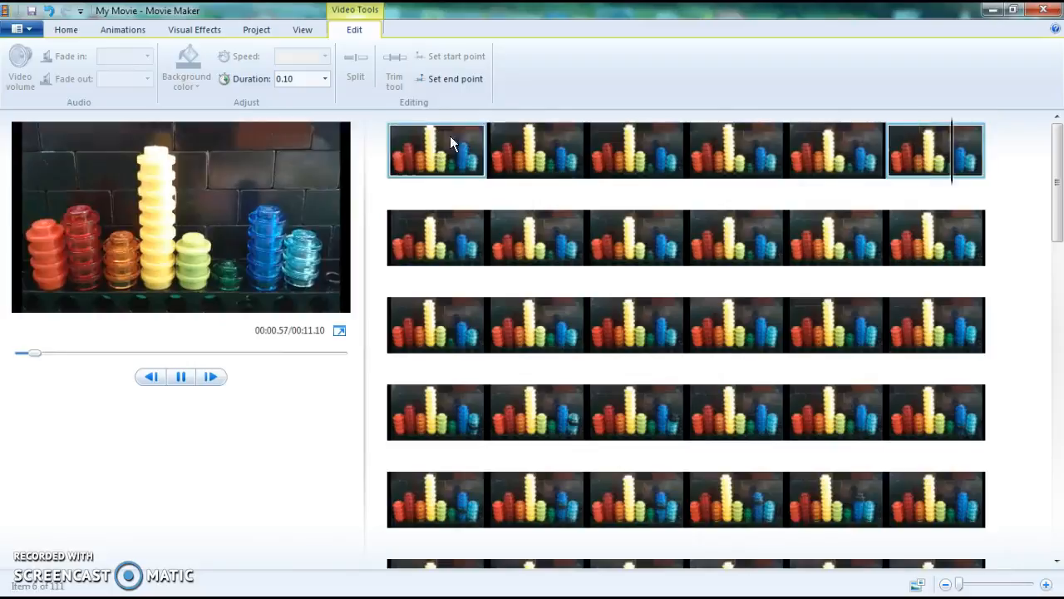
{"action": "left_click", "coordinate": [182, 377]}
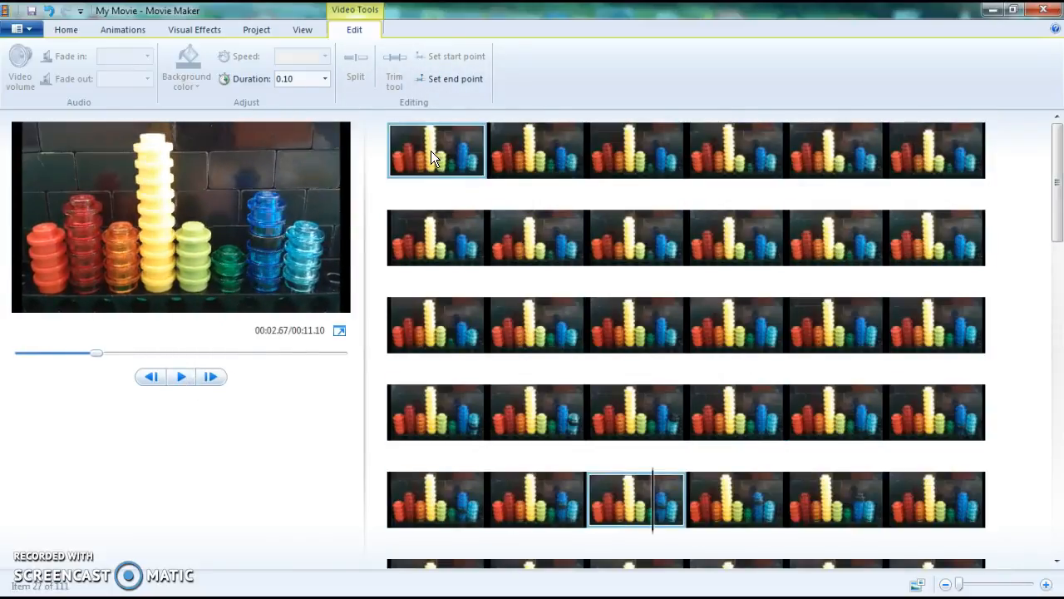
Set every photo's duration to 0.05 seconds and preview the movie in full screen
{"action": "left_click", "coordinate": [65, 29]}
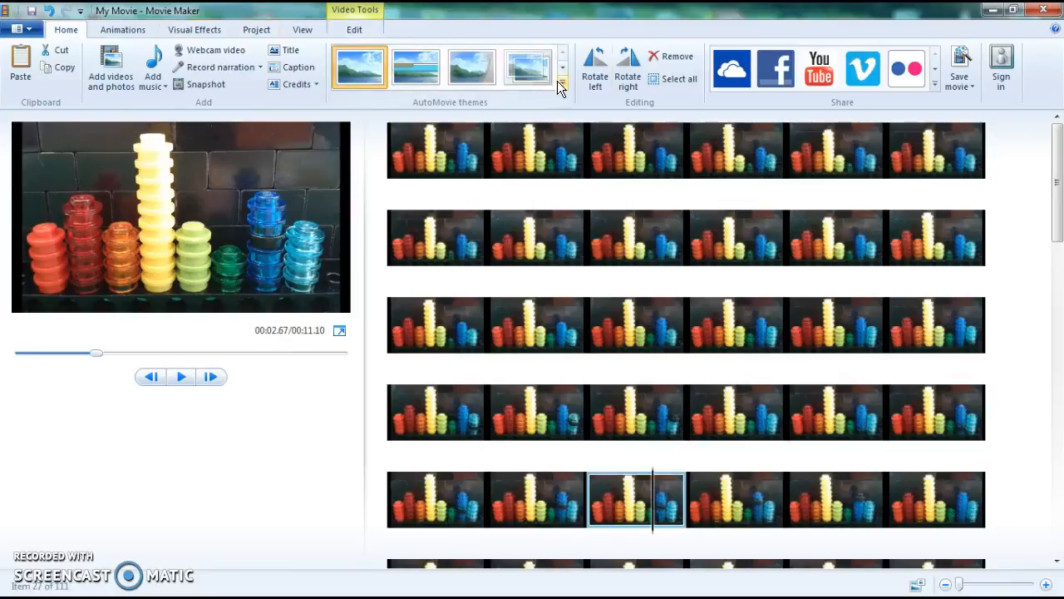
{"action": "left_click", "coordinate": [665, 76]}
{"action": "left_click", "coordinate": [358, 30]}
{"action": "double_click", "coordinate": [297, 79]}
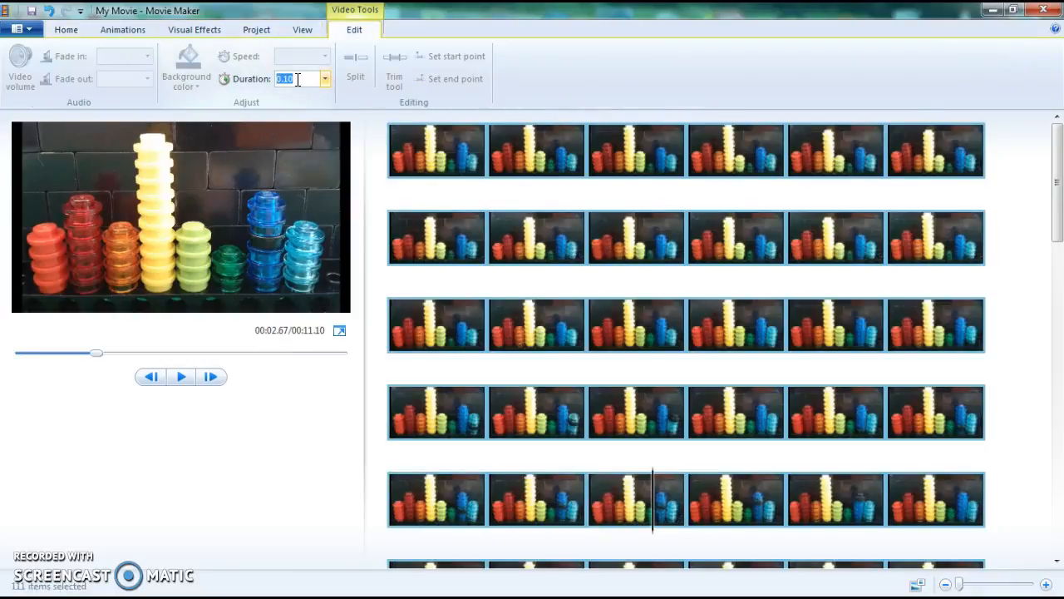
{"action": "type", "text": "0.05"}
{"action": "key", "text": "Return"}
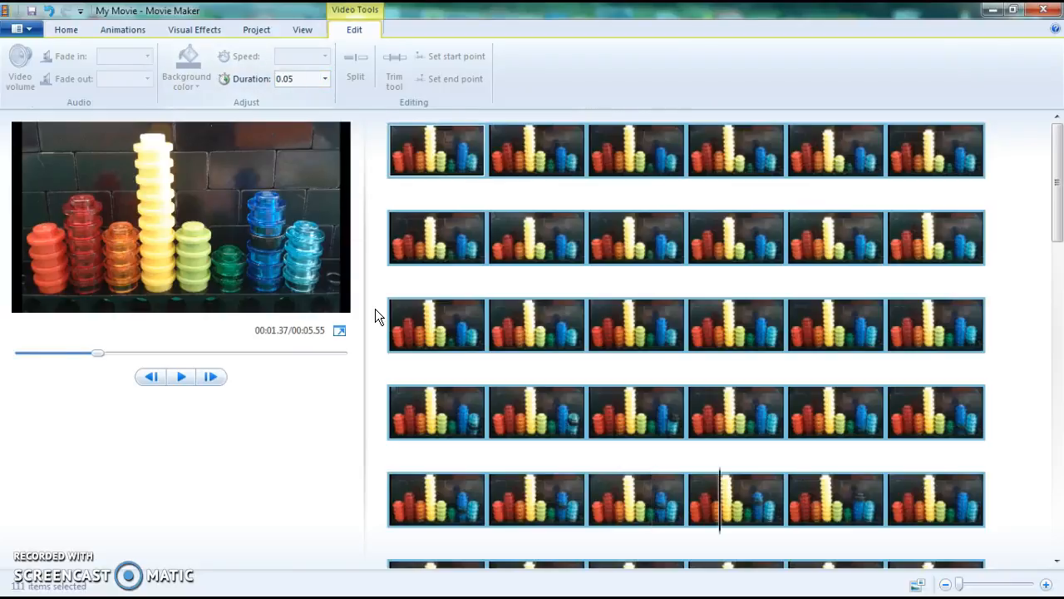
{"action": "left_click", "coordinate": [411, 164]}
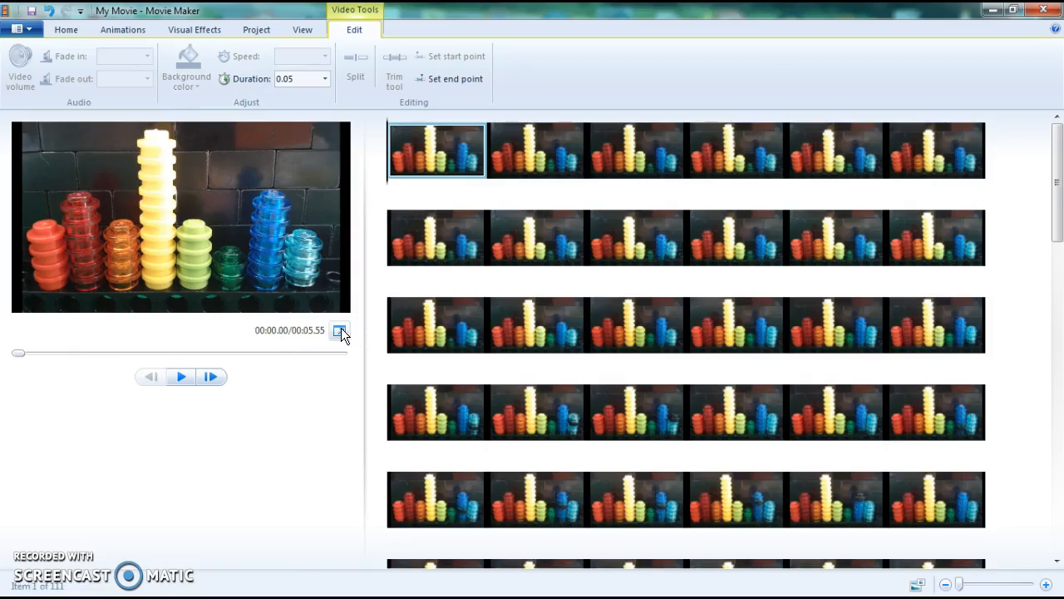
{"action": "left_click", "coordinate": [341, 330]}
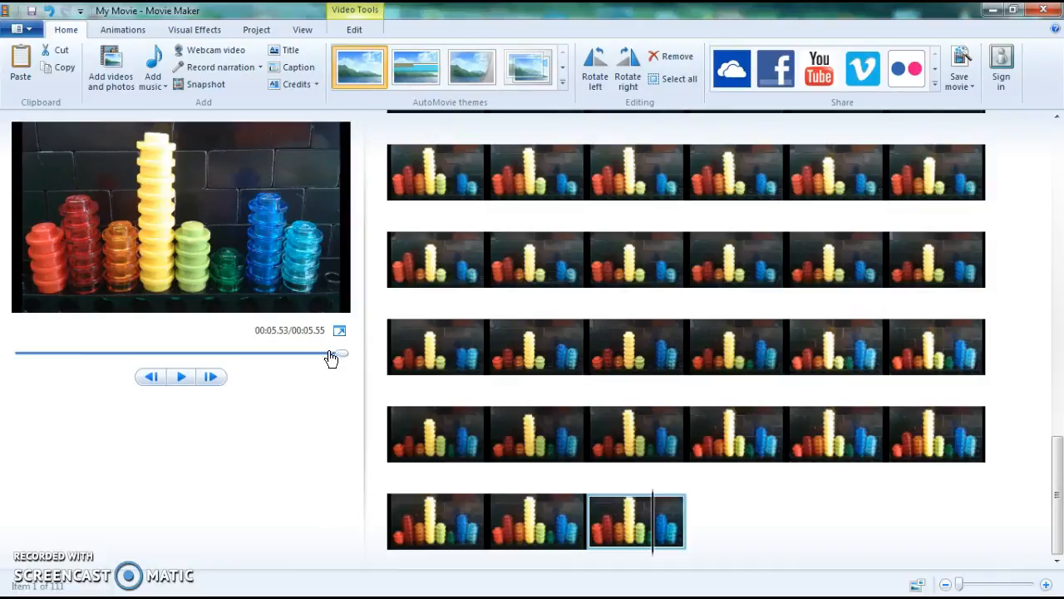
Select all photos and reset their duration to 0.10 seconds
{"action": "left_click", "coordinate": [665, 79]}
{"action": "left_click", "coordinate": [353, 29]}
{"action": "left_click", "coordinate": [287, 79]}
{"action": "type", "text": "0.10"}
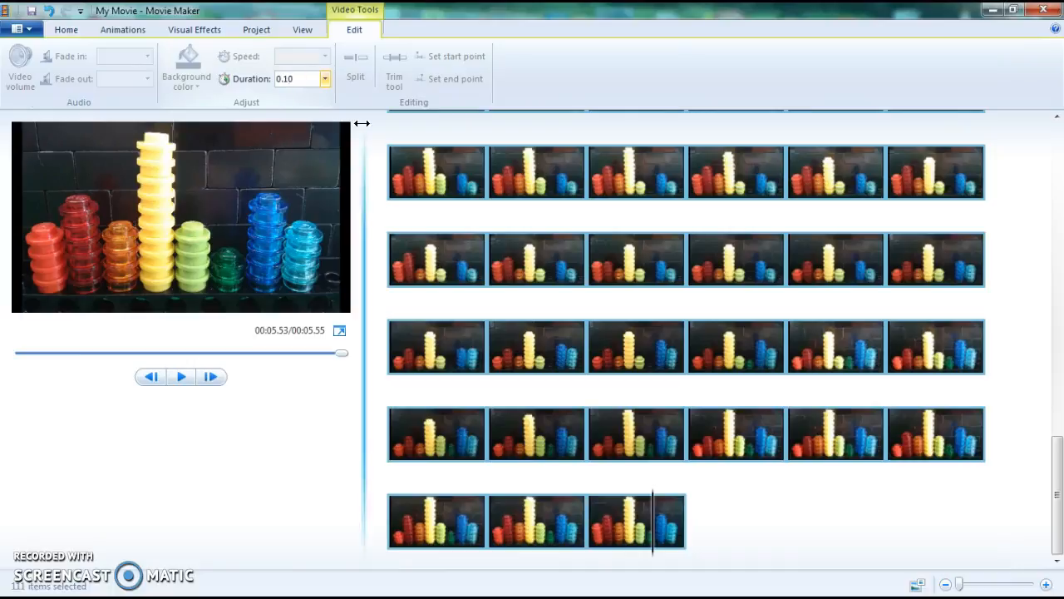
{"action": "key", "text": "Return"}
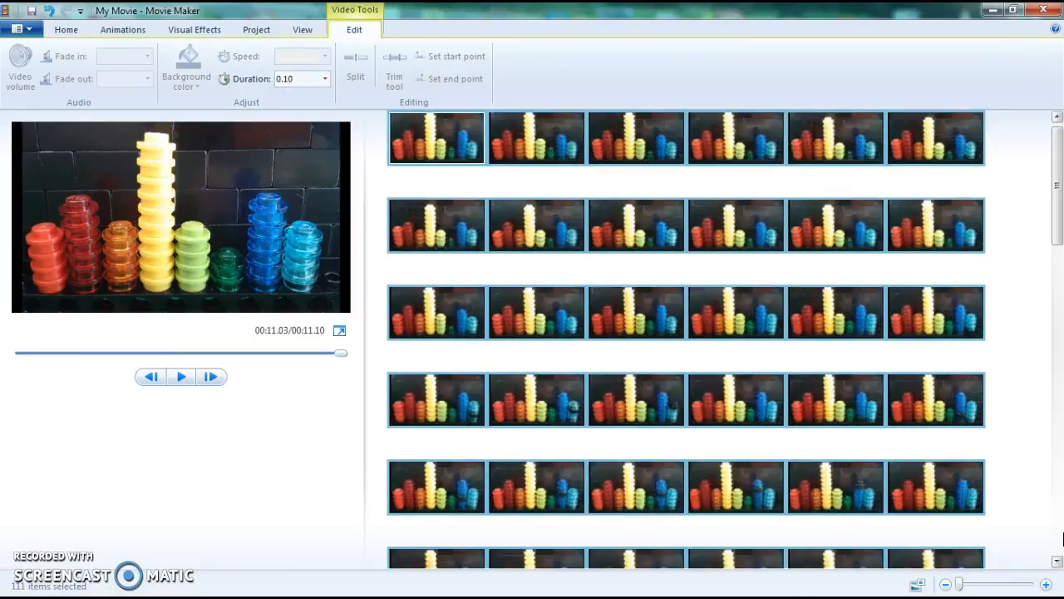
Add the music track Baila Mi Cumbia (Sting) starting at the first photo
{"action": "left_click_drag", "start_coordinate": [1058, 178], "coordinate": [1058, 154]}
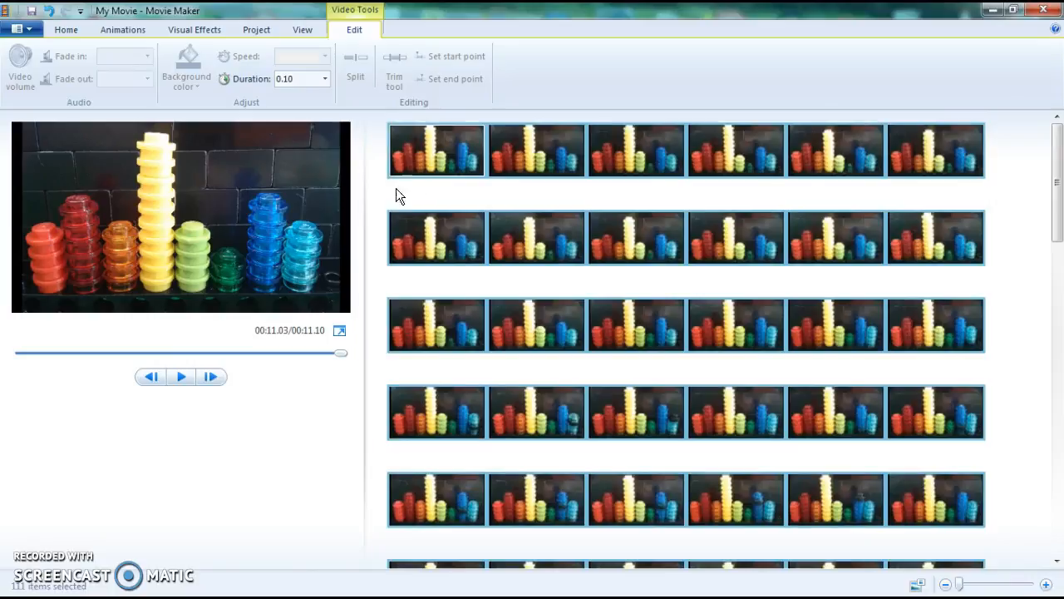
{"action": "left_click", "coordinate": [415, 157]}
{"action": "left_click", "coordinate": [66, 29]}
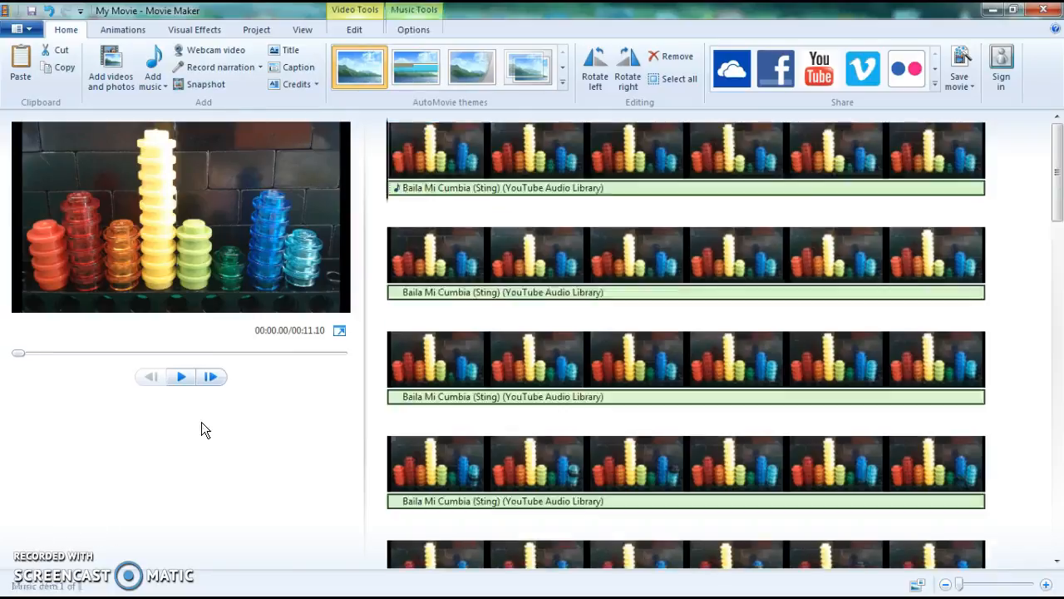
Play back the movie with its music in the preview
{"action": "left_click_drag", "start_coordinate": [1058, 212], "coordinate": [1061, 545]}
{"action": "left_click_drag", "start_coordinate": [1063, 399], "coordinate": [1061, 193]}
{"action": "key", "text": "space"}
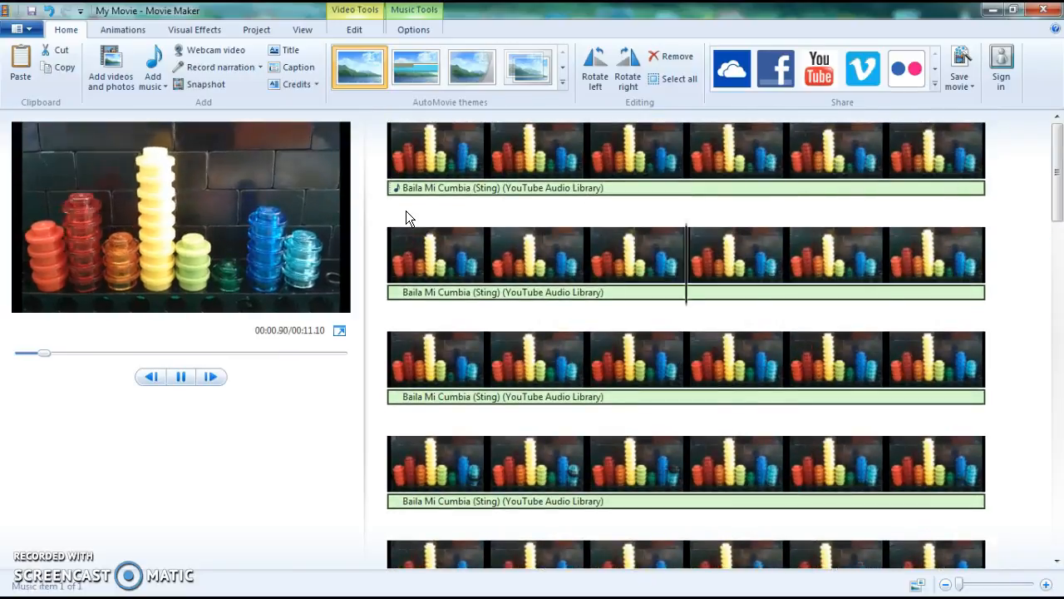
{"action": "key", "text": "space"}
{"action": "scroll", "coordinate": [1062, 270], "scroll_direction": "up", "scroll_amount": 1}
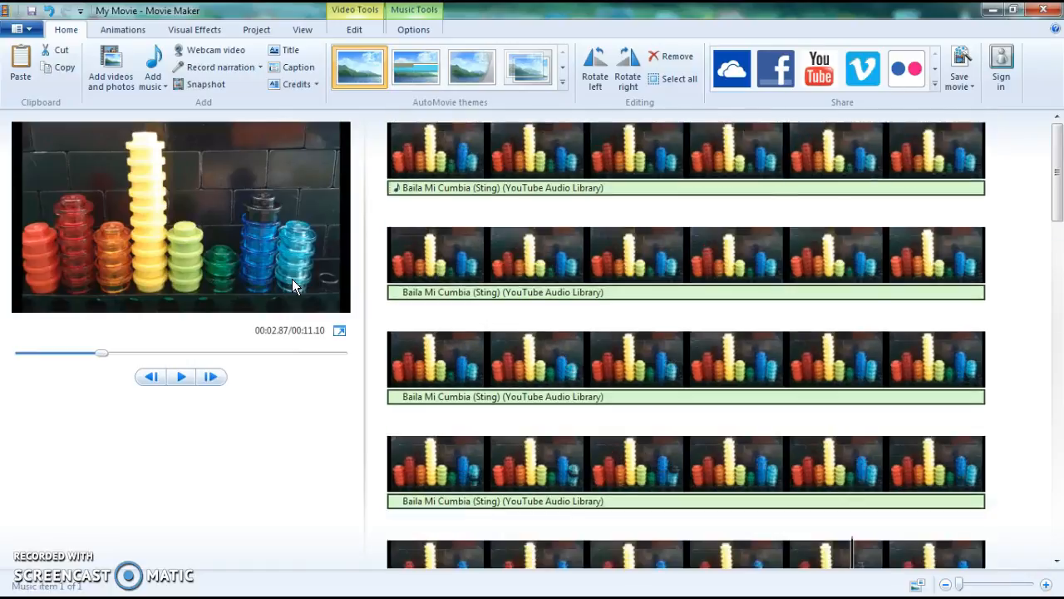
{"action": "left_click", "coordinate": [439, 147]}
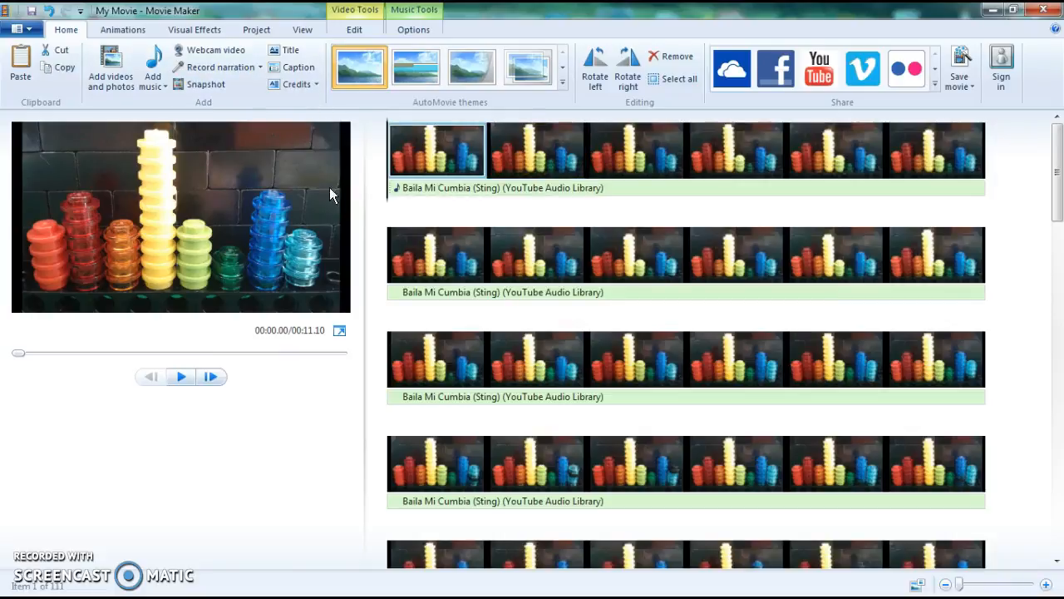
{"action": "left_click", "coordinate": [167, 86]}
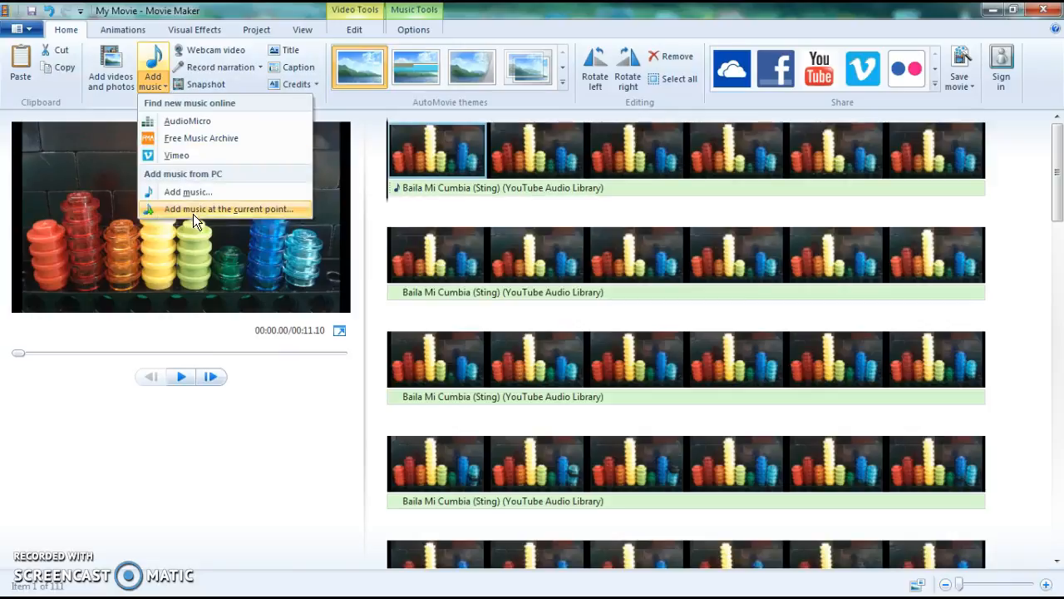
{"action": "left_click", "coordinate": [352, 421]}
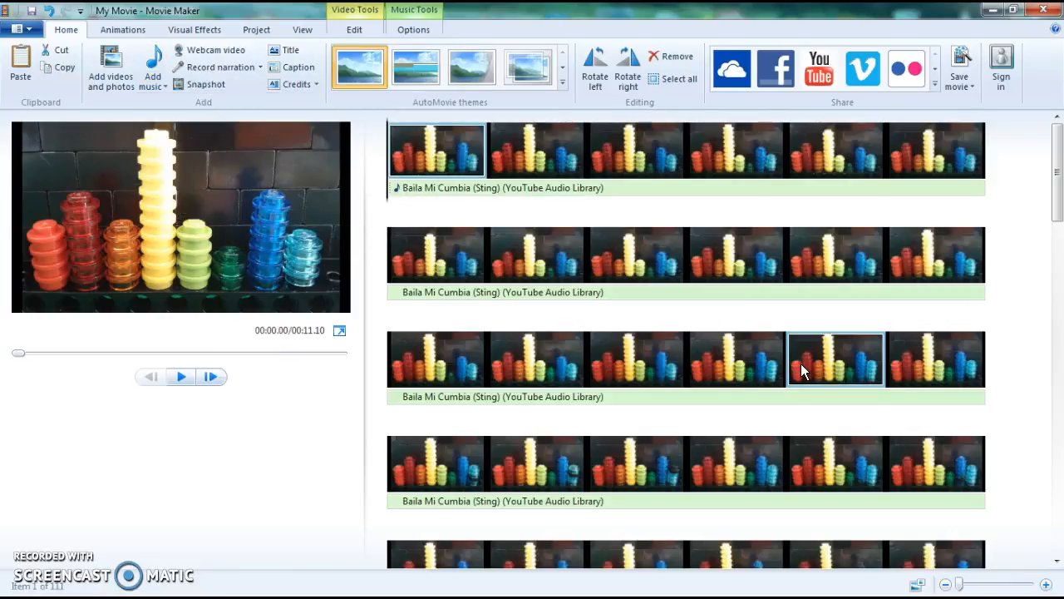
{"action": "left_click_drag", "start_coordinate": [1063, 186], "coordinate": [1063, 260]}
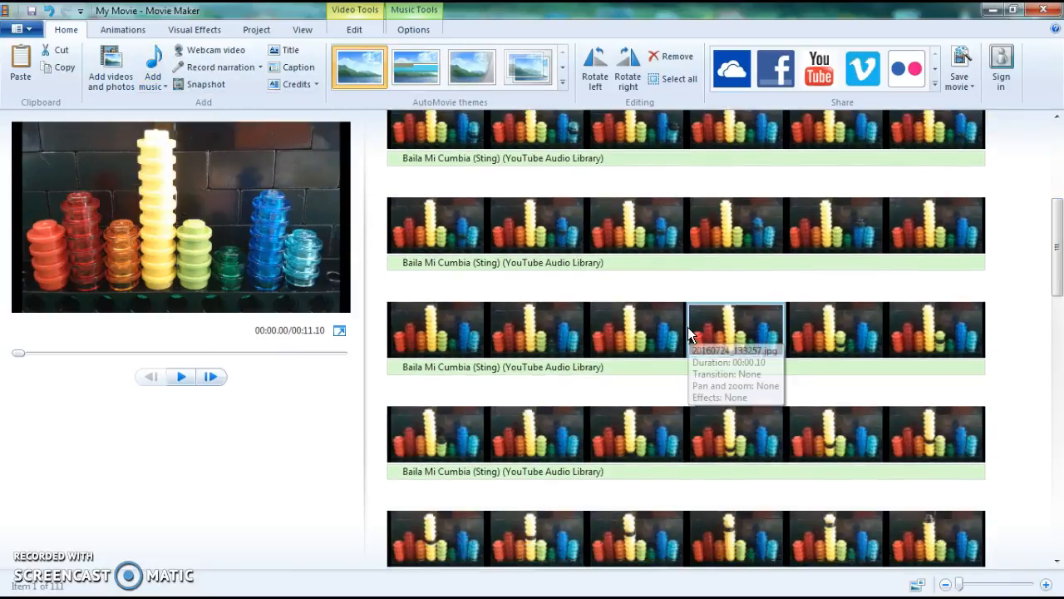
{"action": "left_click", "coordinate": [751, 329]}
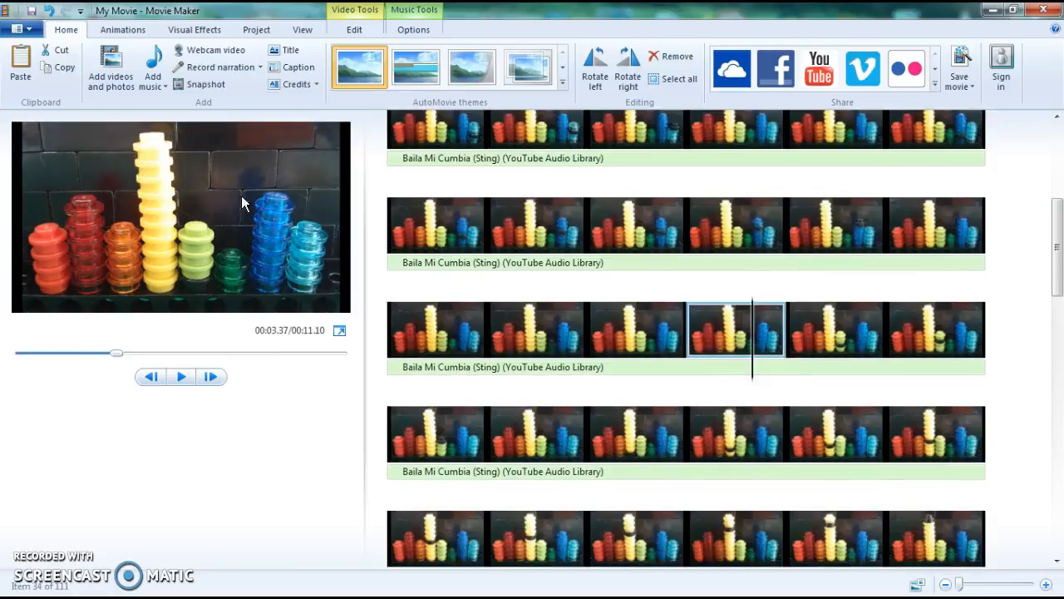
{"action": "left_click", "coordinate": [165, 85]}
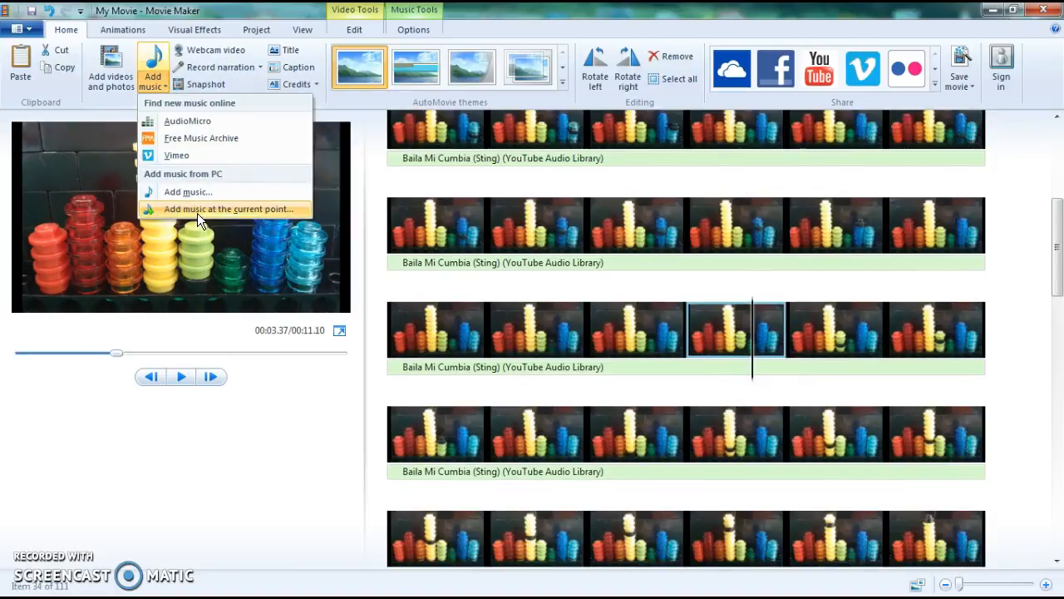
{"action": "left_click", "coordinate": [1063, 266]}
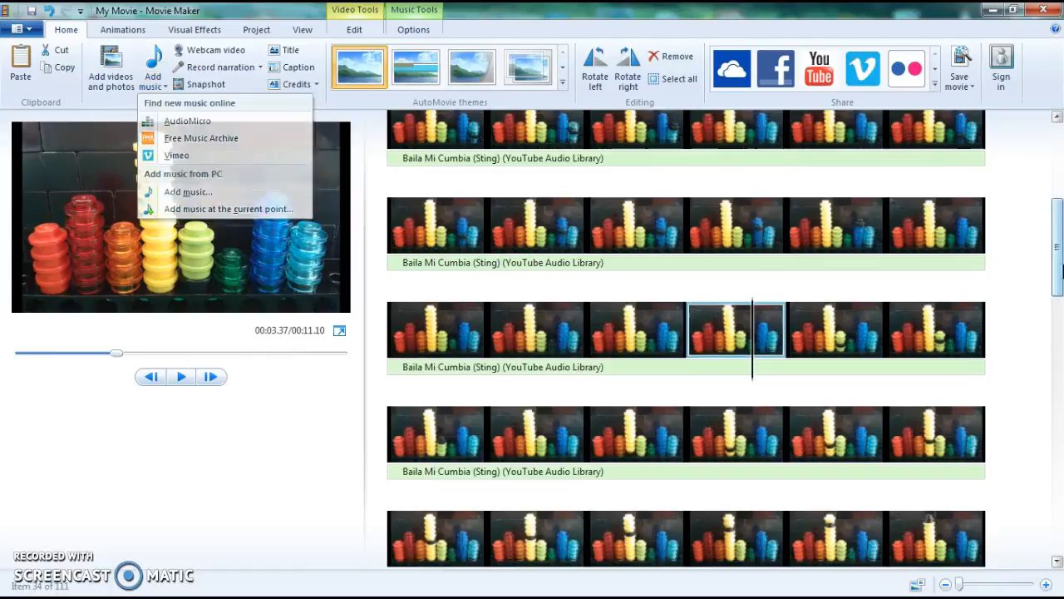
{"action": "left_click_drag", "start_coordinate": [1063, 266], "coordinate": [1060, 316]}
{"action": "left_click", "coordinate": [441, 165]}
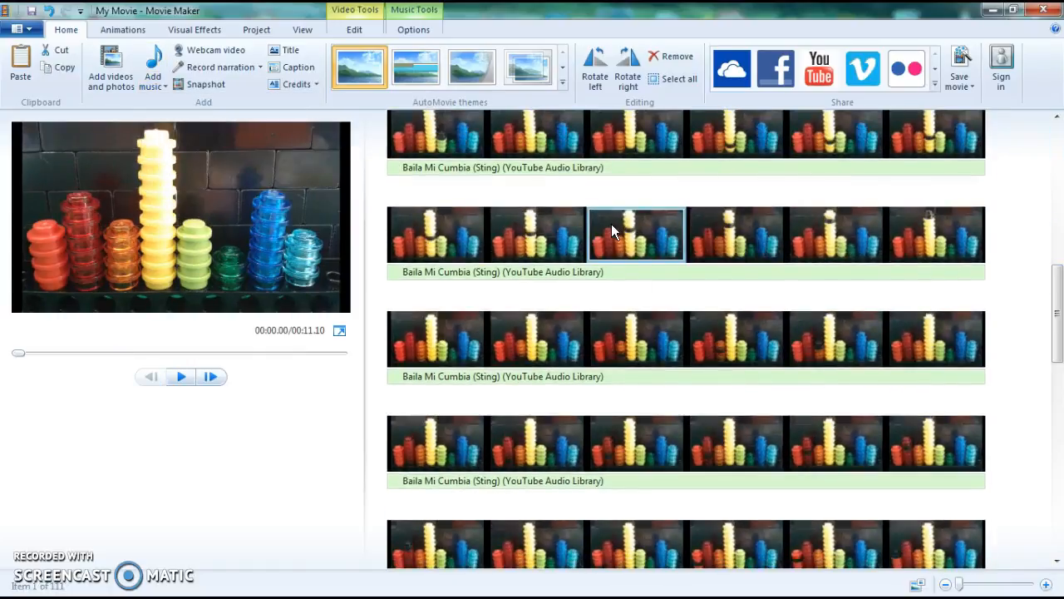
{"action": "scroll", "coordinate": [1014, 365], "scroll_direction": "down", "scroll_amount": 5}
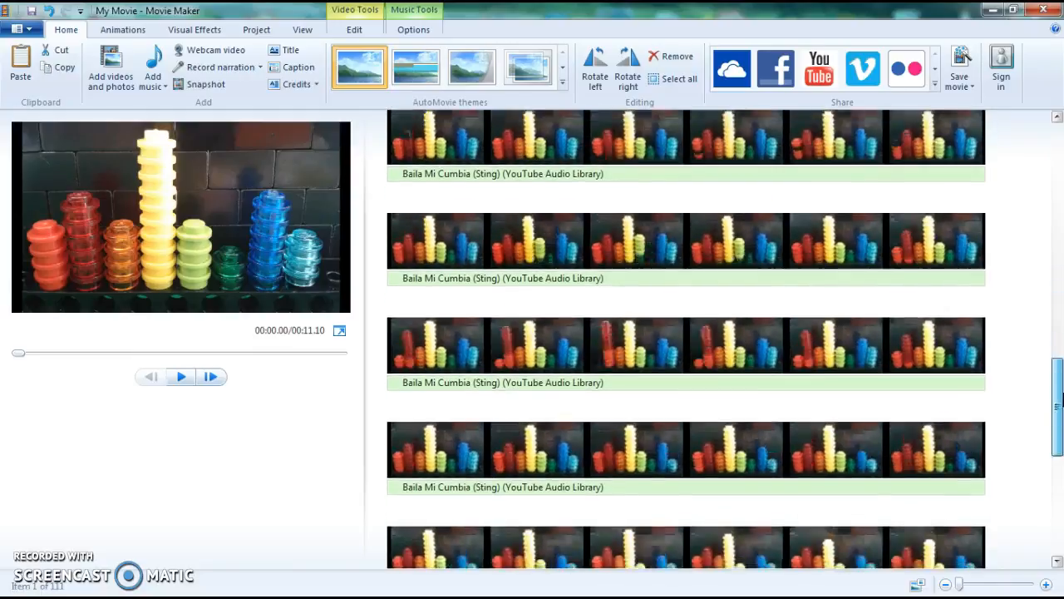
{"action": "scroll", "coordinate": [1063, 301], "scroll_direction": "up", "scroll_amount": 10}
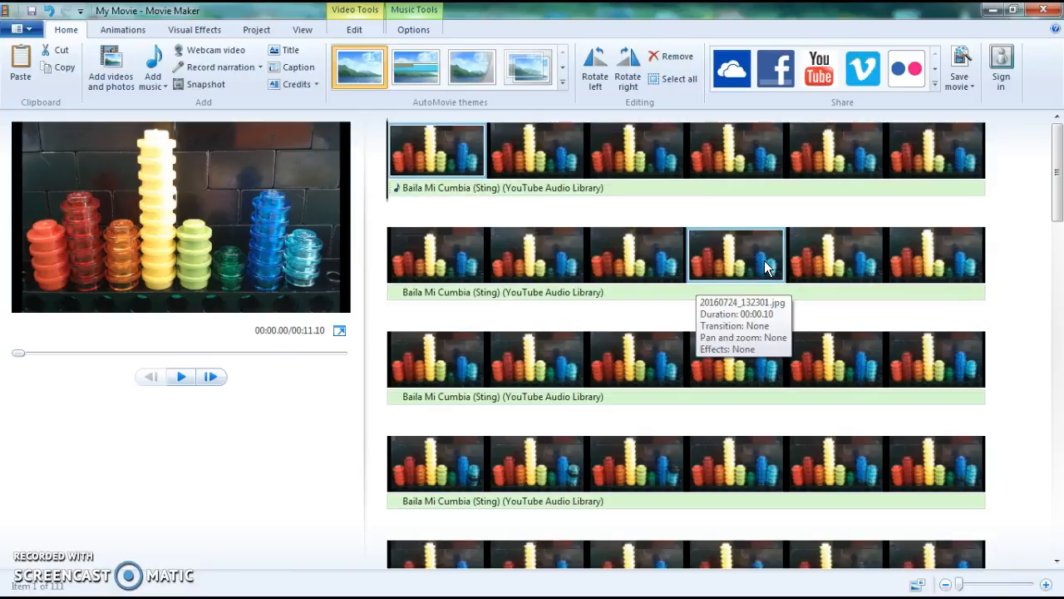
{"action": "mouse_move", "coordinate": [1059, 164]}
{"action": "left_mouse_down"}
{"action": "mouse_move", "coordinate": [1062, 385]}
{"action": "mouse_move", "coordinate": [1056, 154]}
{"action": "left_mouse_up"}
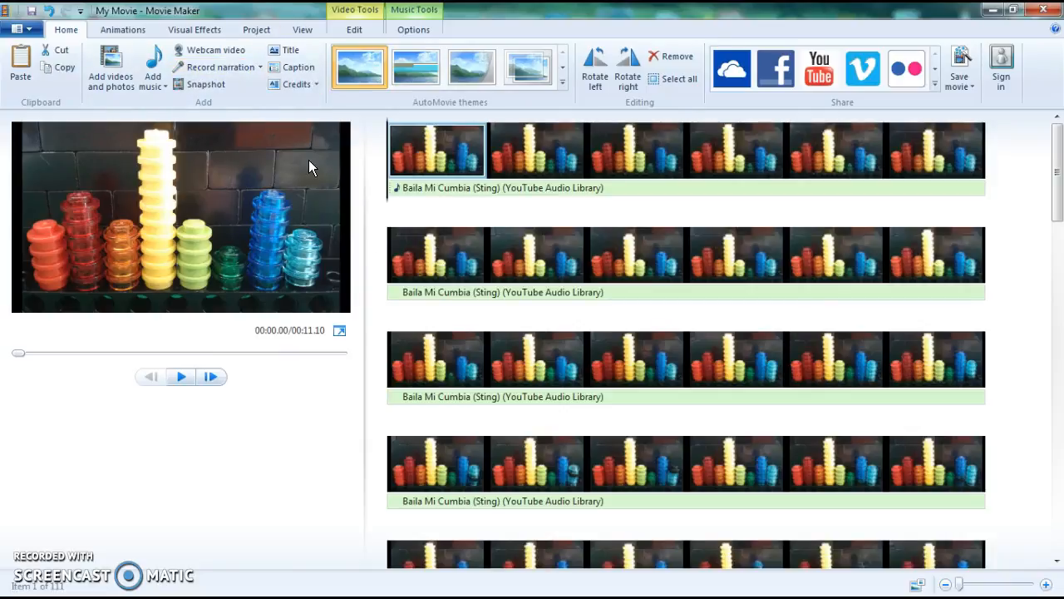
Save the movie for high-definition display under the name lego stop motion and close the completion dialog
{"action": "left_click", "coordinate": [494, 188]}
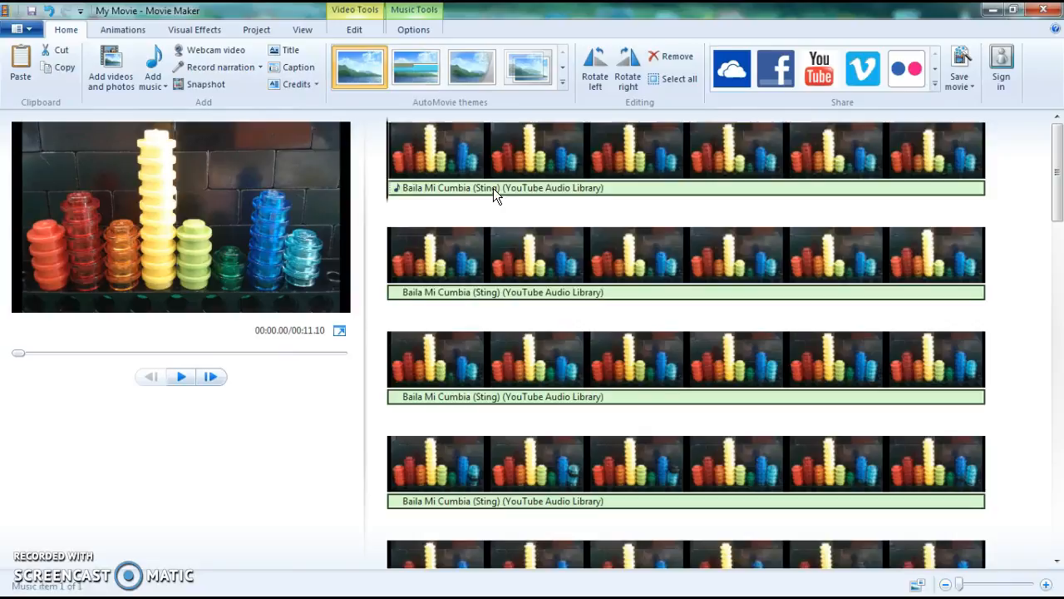
{"action": "left_click", "coordinate": [439, 166]}
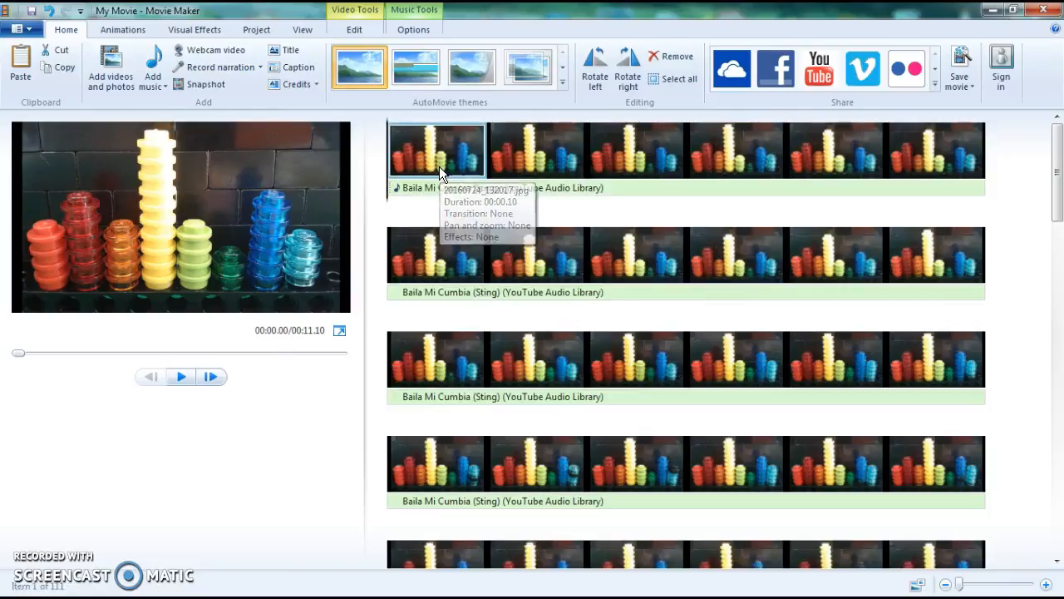
{"action": "left_click", "coordinate": [972, 87]}
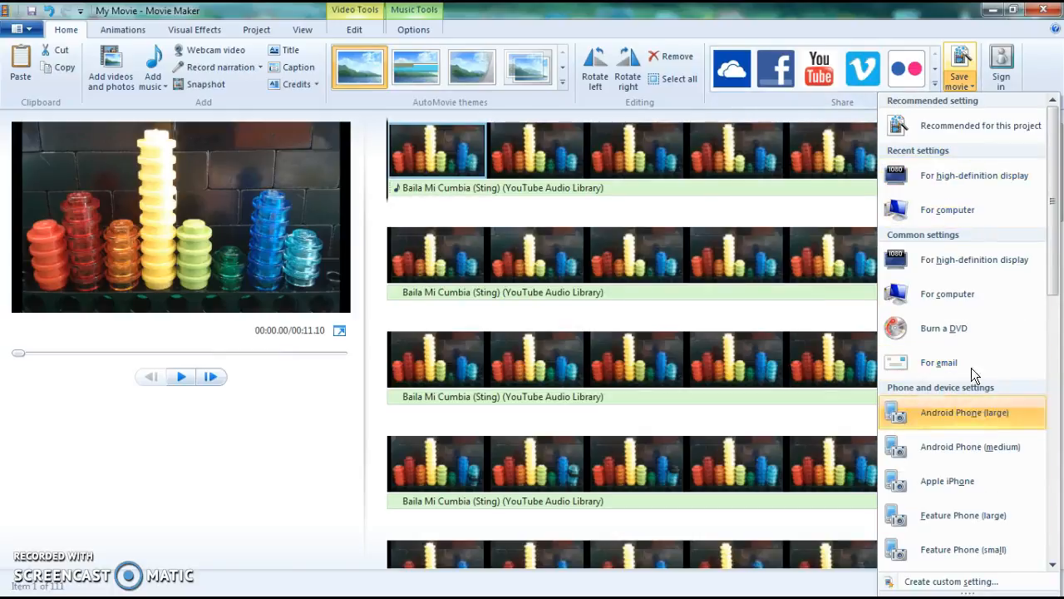
{"action": "left_click", "coordinate": [953, 178]}
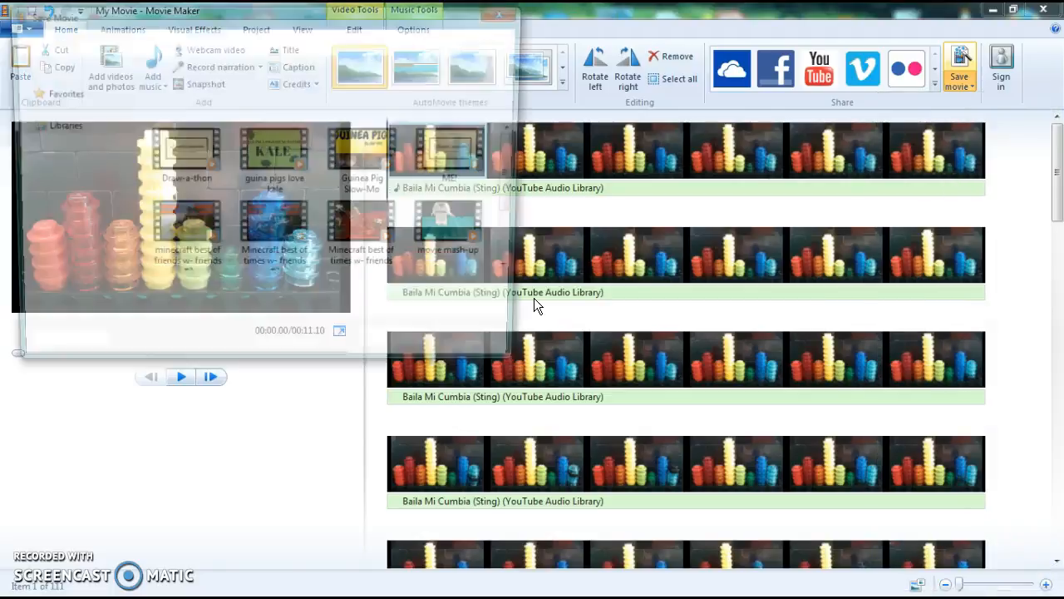
{"action": "type", "text": "lego stop motion"}
{"action": "key", "text": "Return"}
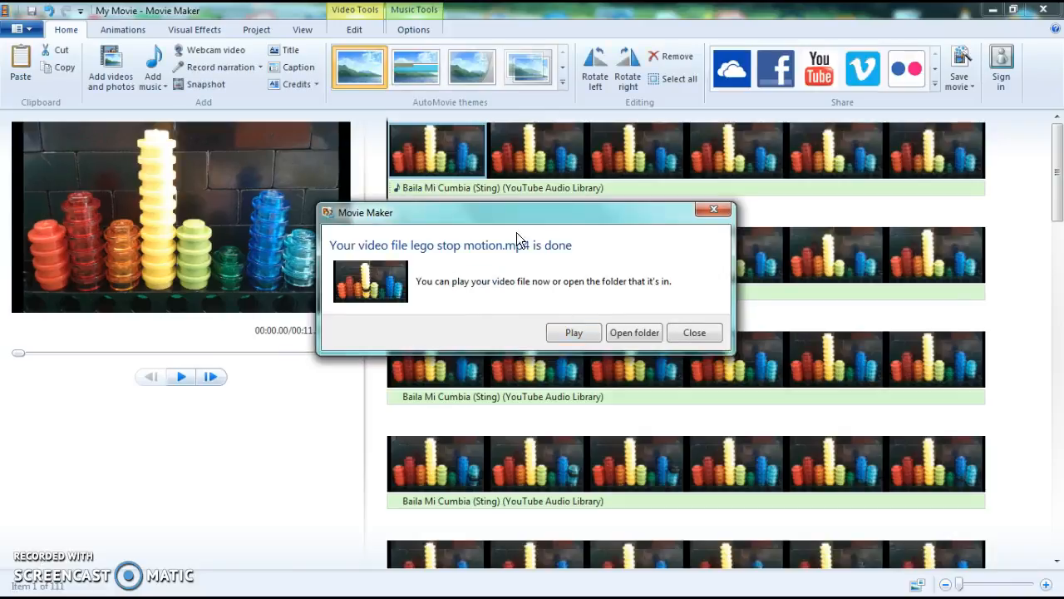
{"action": "mouse_move", "coordinate": [573, 210]}
{"action": "left_mouse_down"}
{"action": "mouse_move", "coordinate": [584, 293]}
{"action": "mouse_move", "coordinate": [500, 268]}
{"action": "mouse_move", "coordinate": [569, 194]}
{"action": "left_mouse_up"}
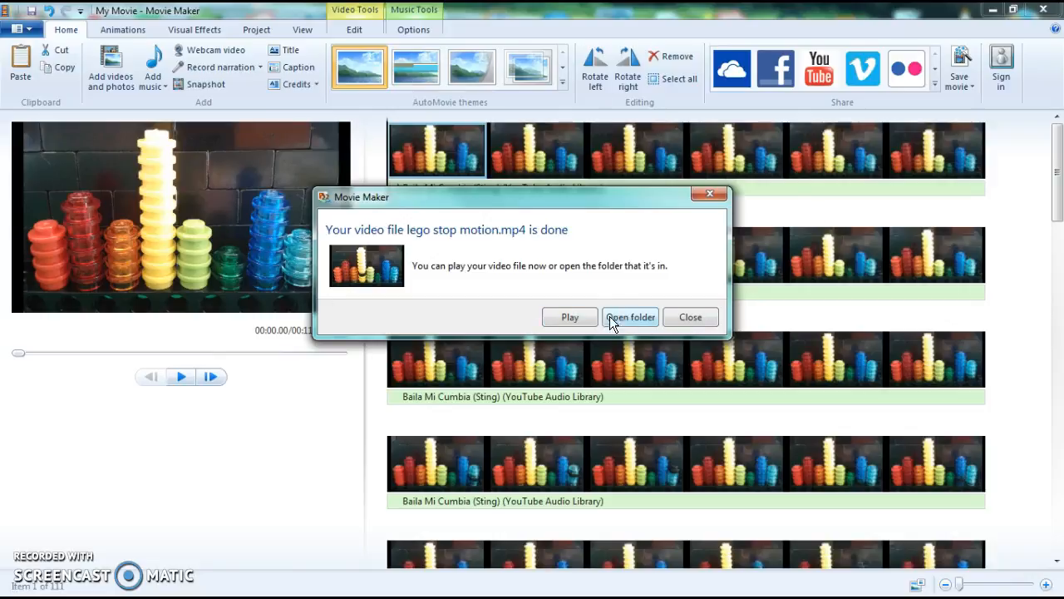
{"action": "left_click", "coordinate": [711, 193]}
Preview the movie in full screen, exit it, and return to the first photo of the storyboard
{"action": "left_click", "coordinate": [956, 89]}
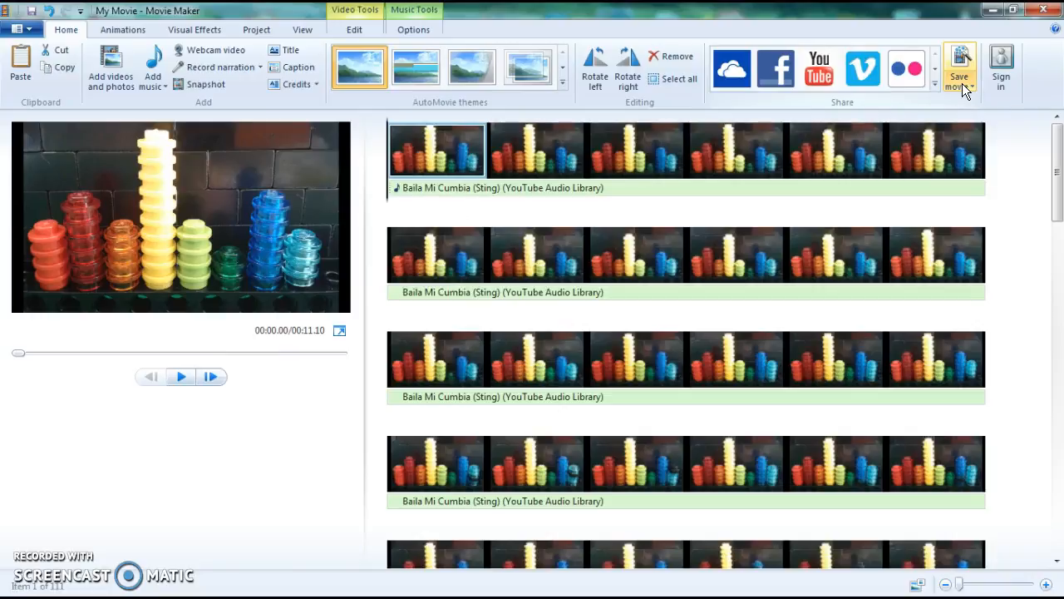
{"action": "left_click", "coordinate": [340, 331]}
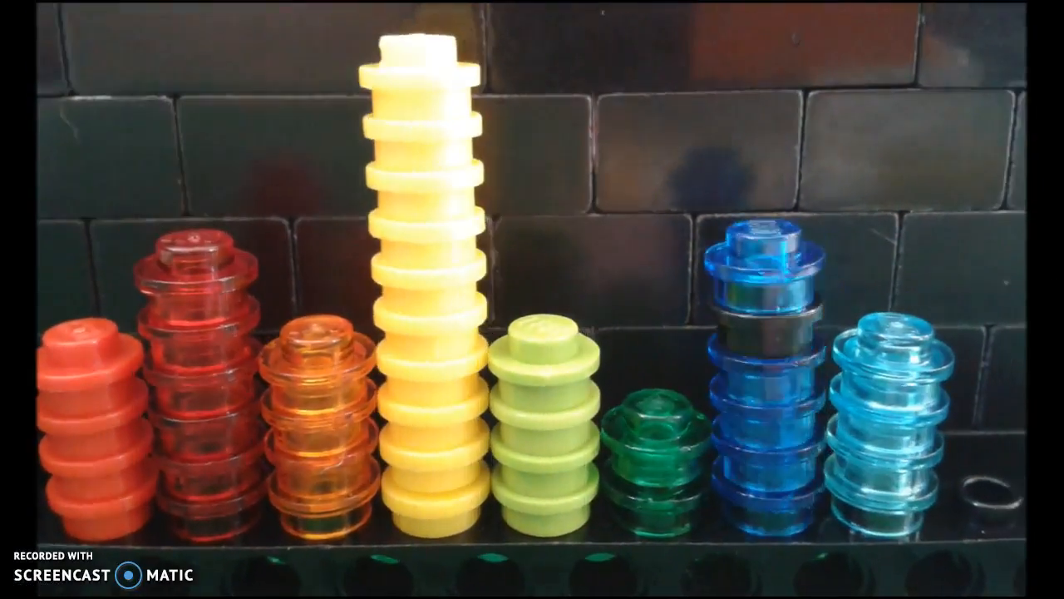
{"action": "key", "text": "Escape"}
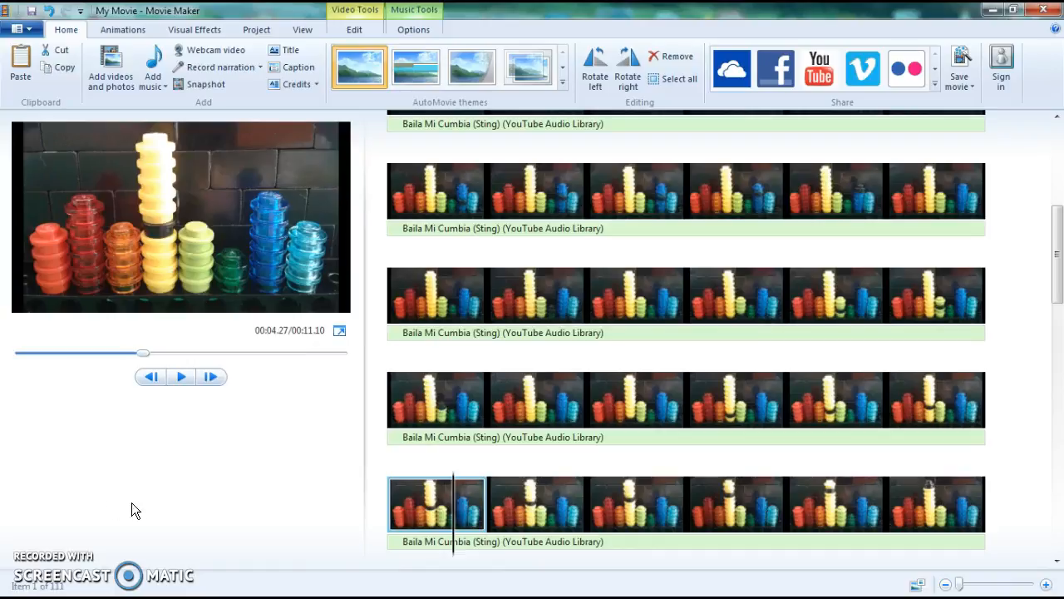
{"action": "left_click_drag", "start_coordinate": [1058, 254], "coordinate": [1056, 166]}
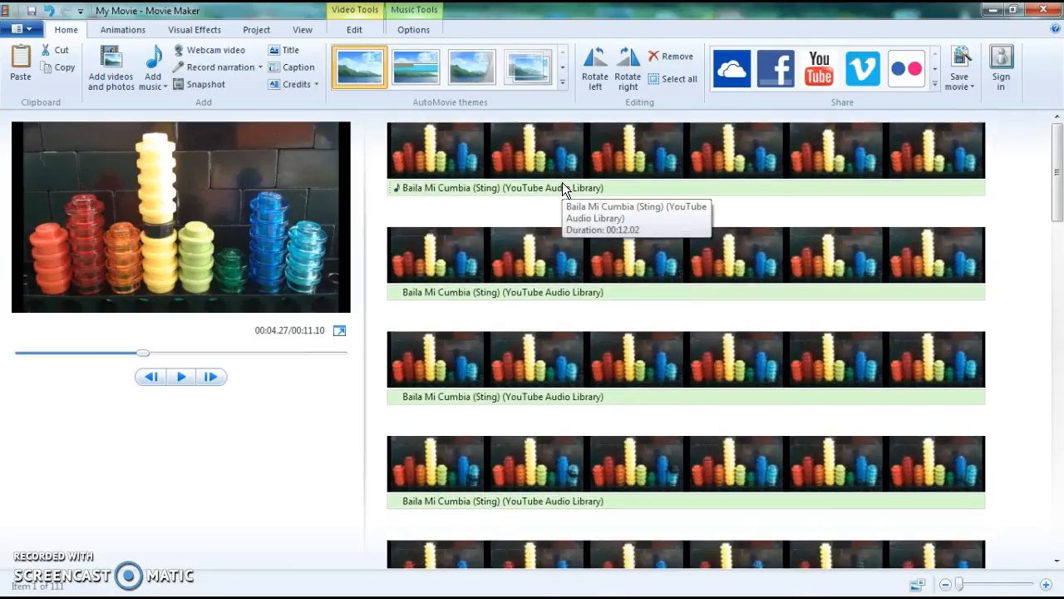
{"action": "left_click", "coordinate": [437, 170]}
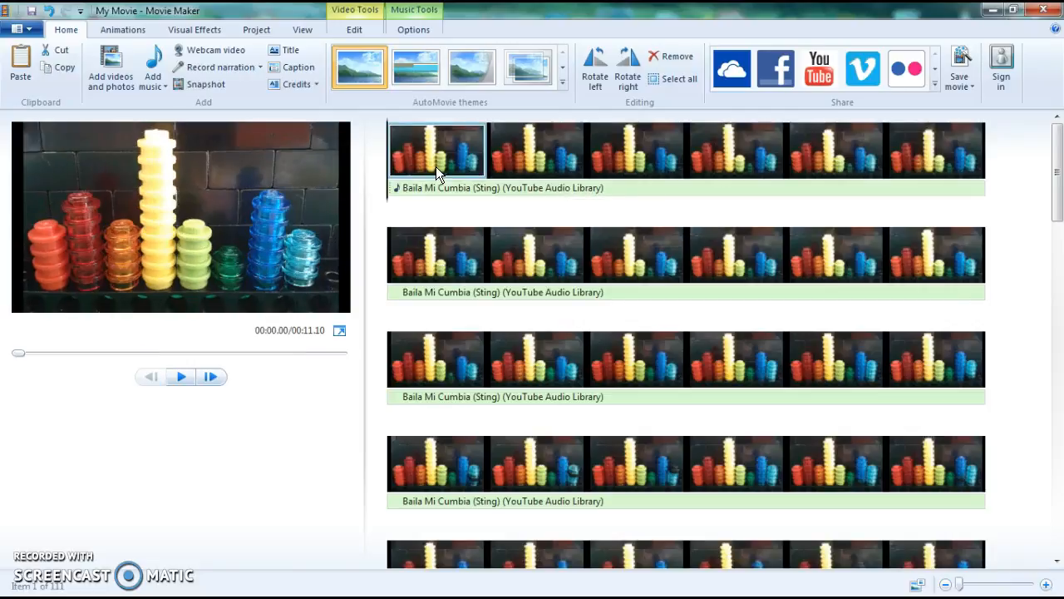